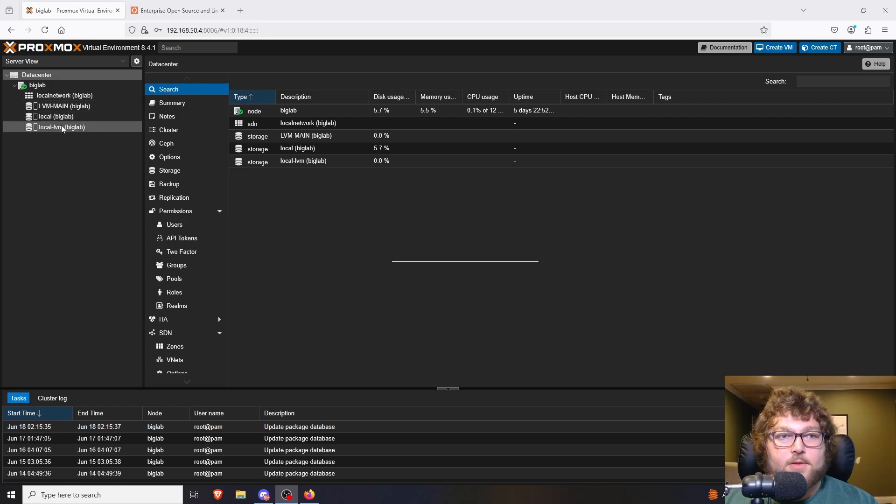
- Review the LVM-MAIN, local and local-lvm storages on node biglab, including the local storage's backups section
left_click(52, 110)
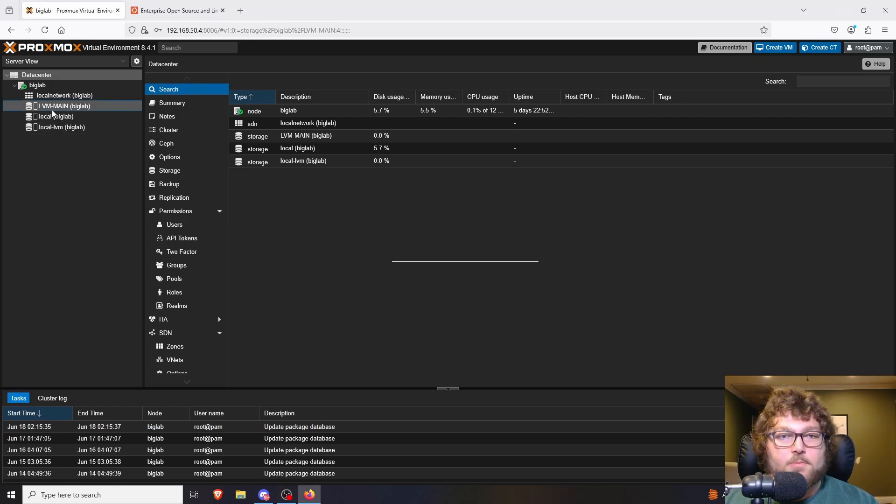
left_click(64, 120)
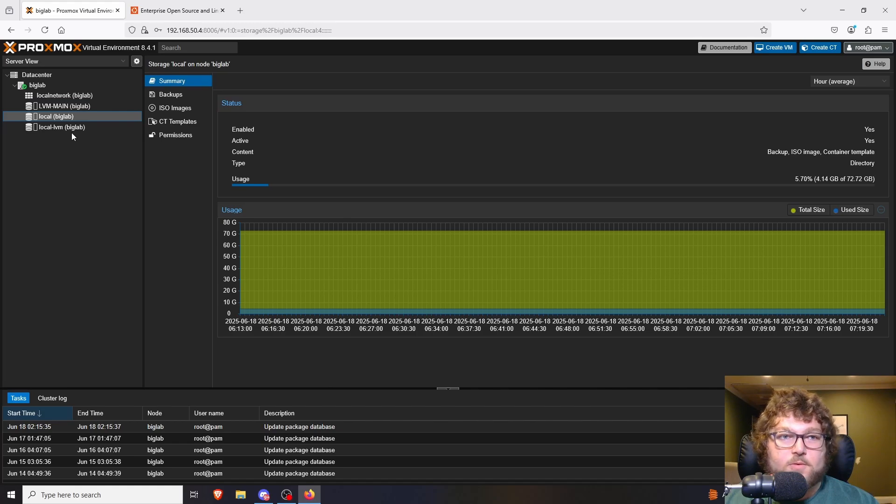
left_click(70, 129)
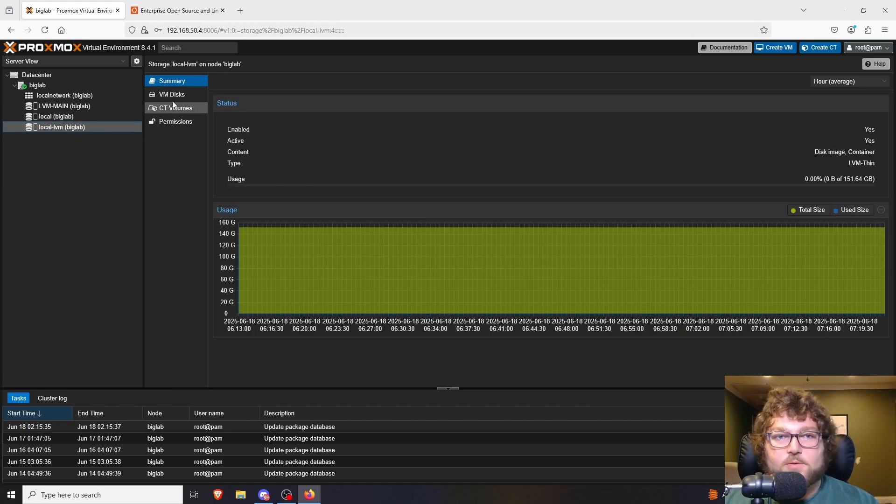
left_click(74, 115)
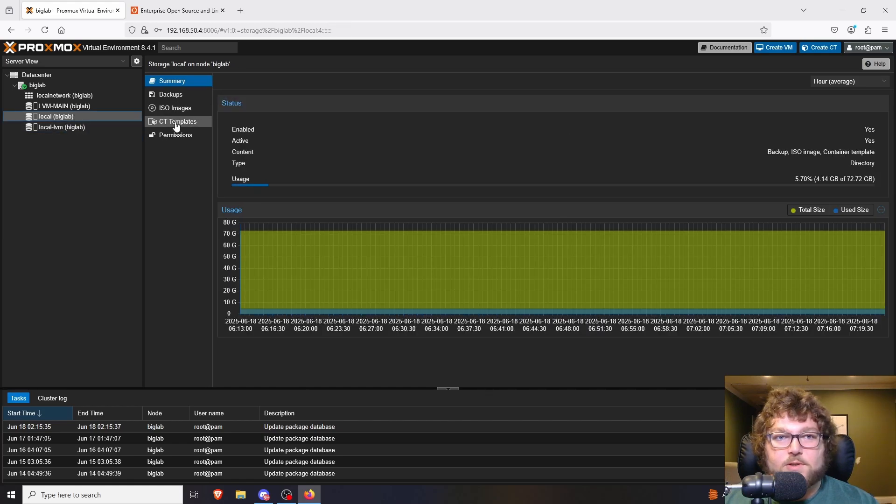
left_click(171, 95)
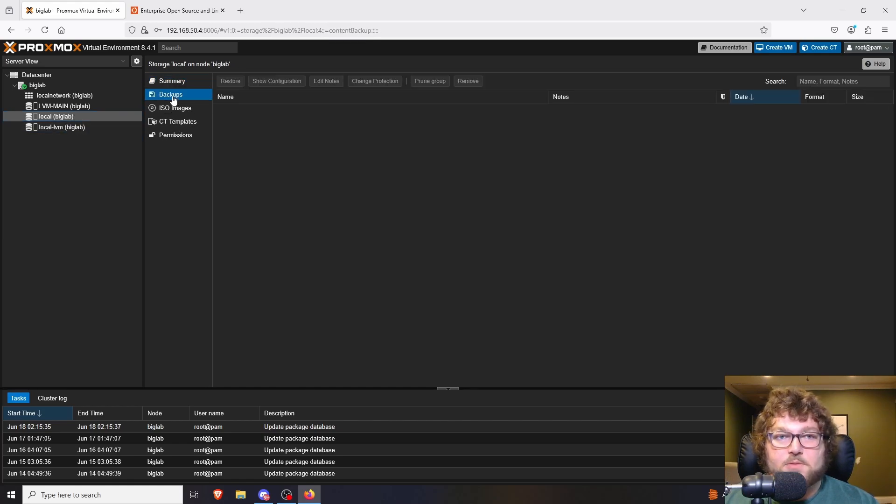
left_click(93, 109)
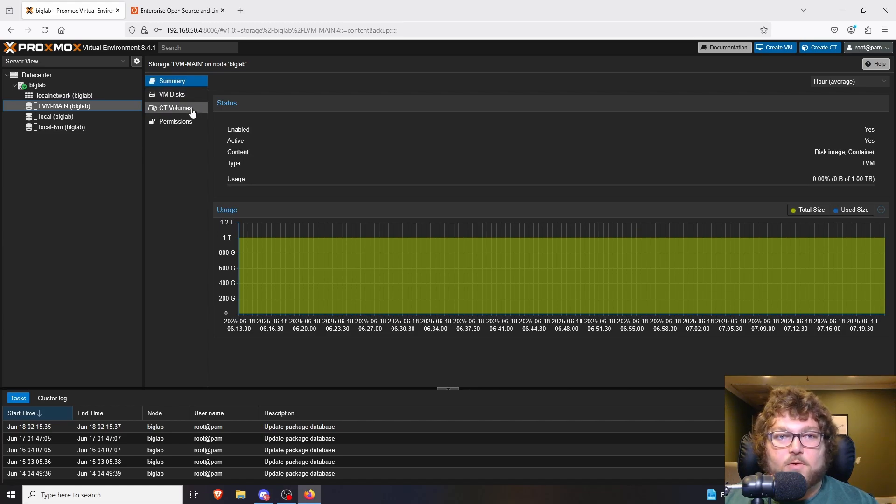
left_click(94, 116)
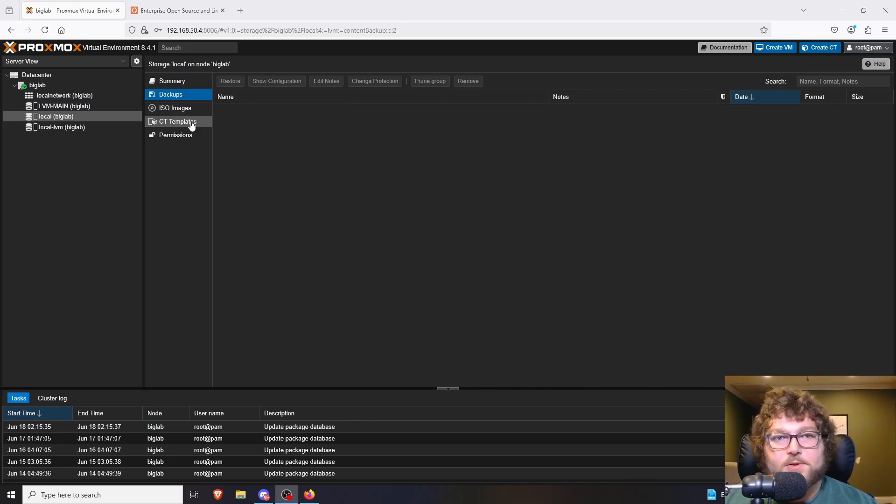
- Switch to the Ubuntu website, open the Get Ubuntu Server page and try the 24.04.2 LTS download
left_click(184, 11)
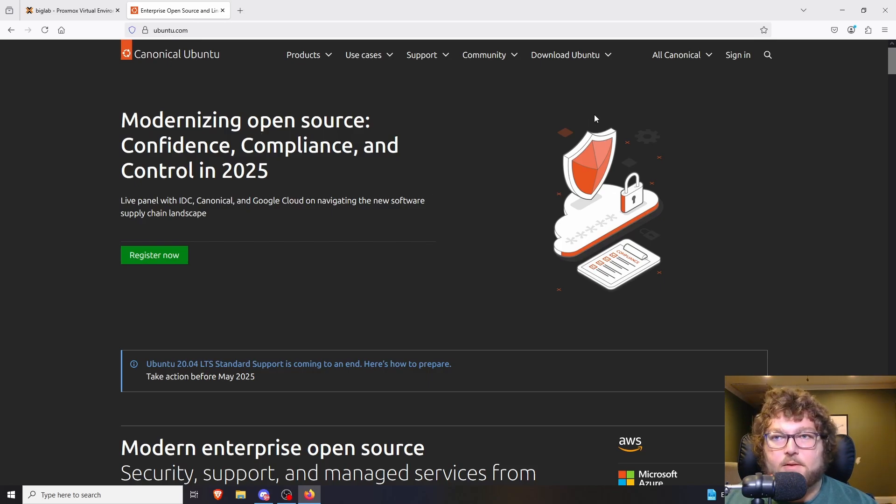
left_click(574, 59)
left_click(136, 117)
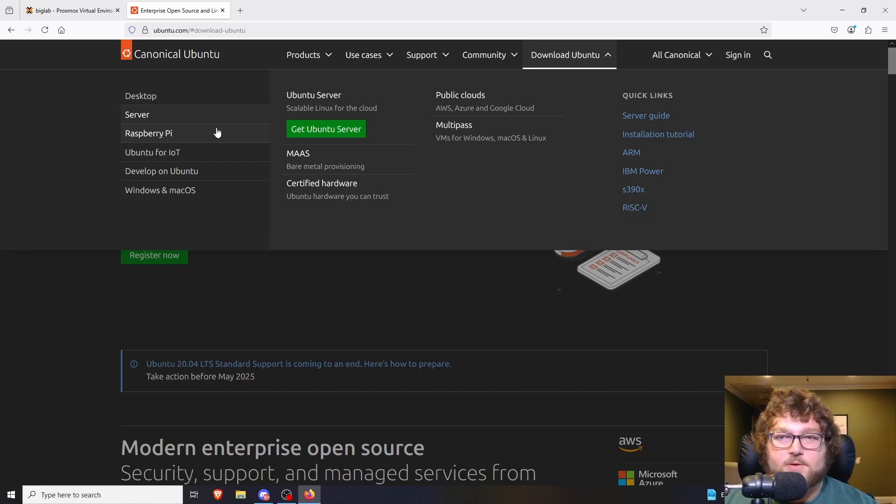
left_click(322, 133)
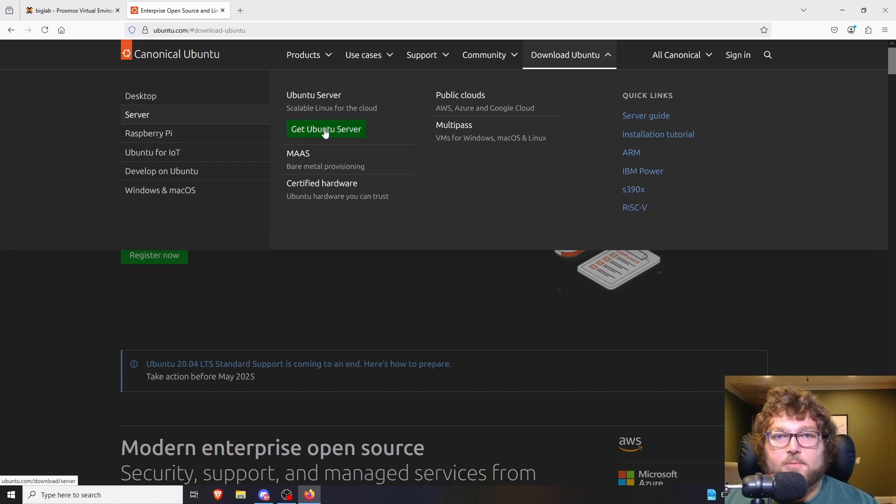
scroll(403, 218, "down", 1)
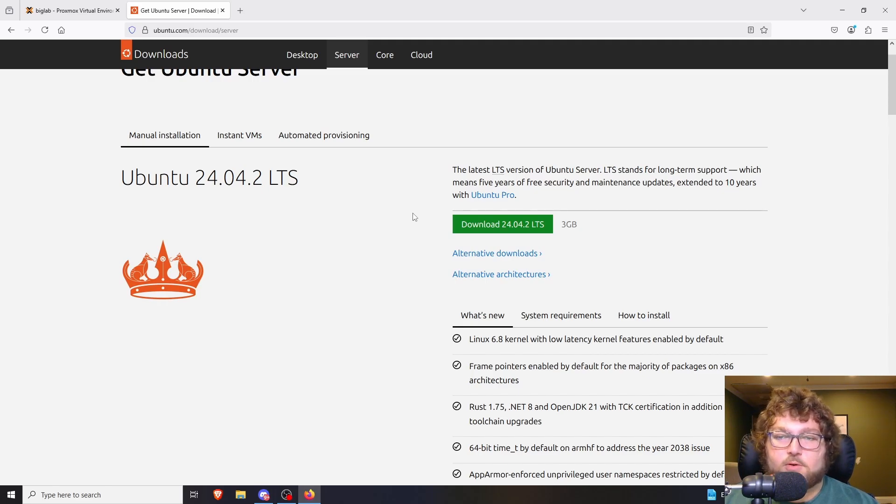
left_click(488, 229)
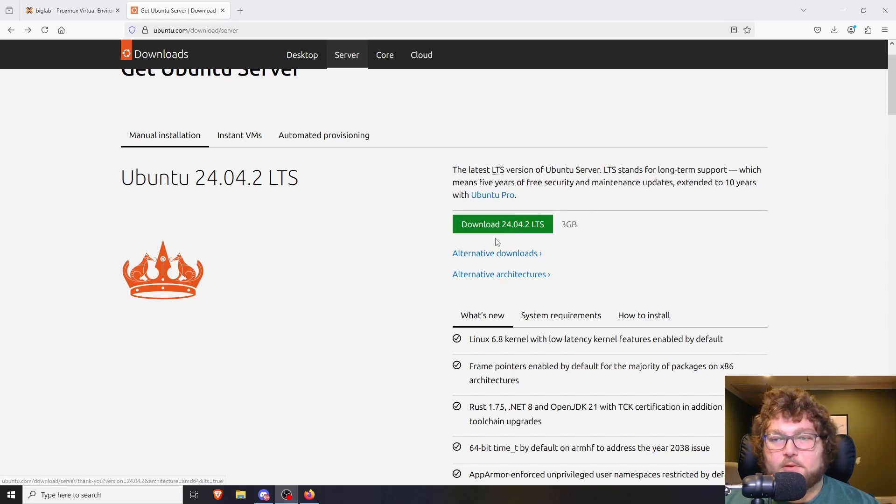
left_click(80, 13)
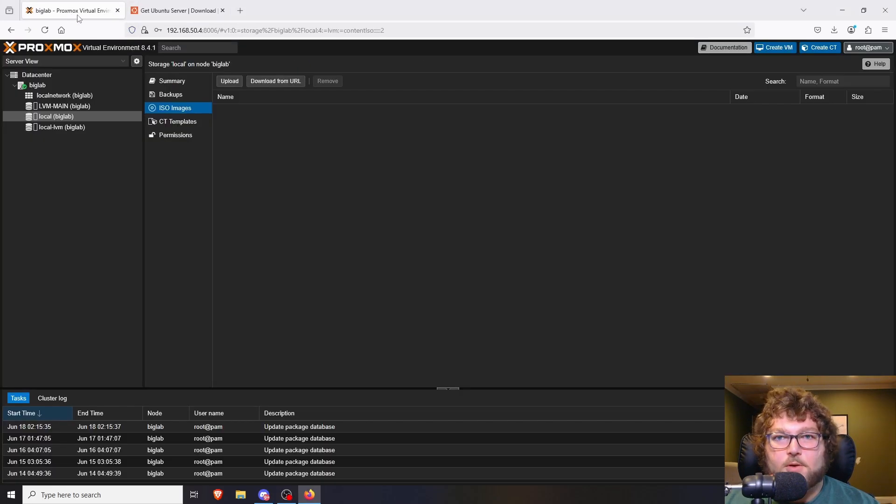
left_click(229, 83)
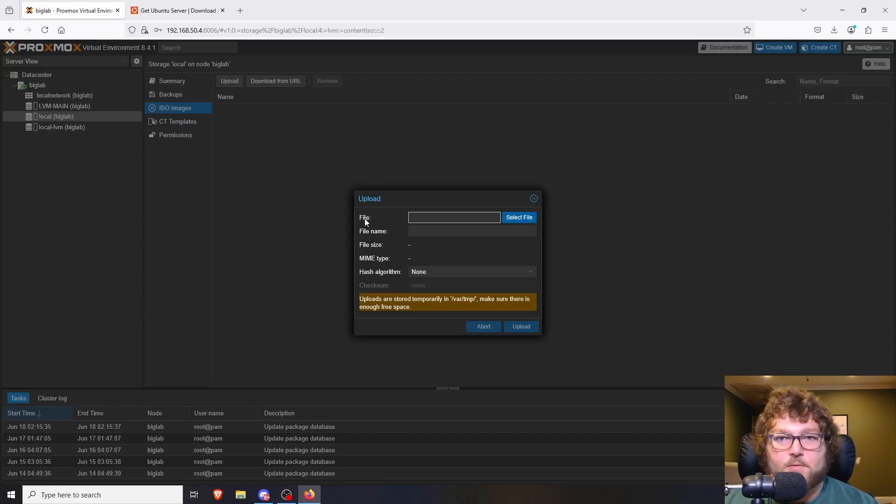
left_click(535, 199)
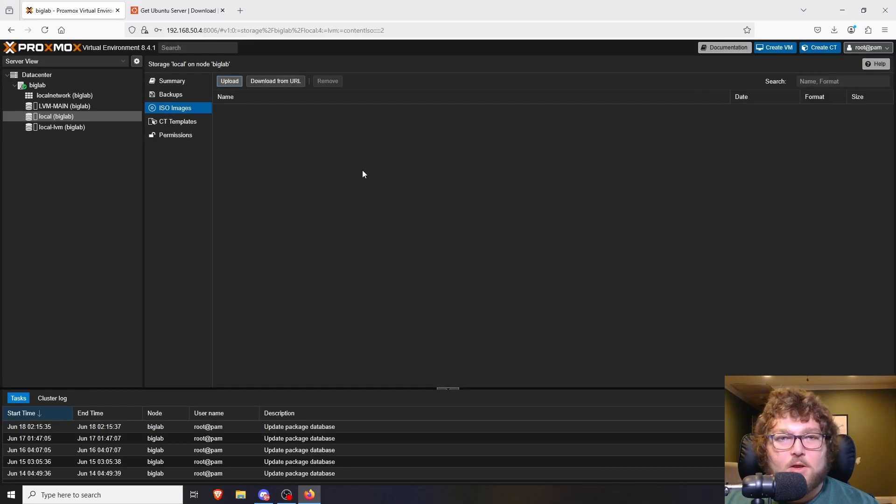
- Return to the Ubuntu Server page, start the 24.04.2 LTS download and cancel the browser's local download of the ISO
left_click(169, 8)
scroll(491, 252, "up", 1)
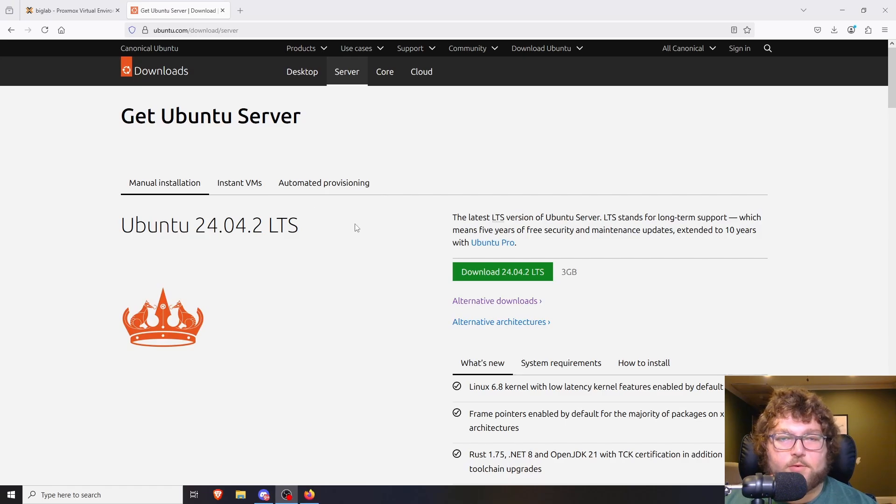
scroll(176, 216, "down", 1)
left_click_drag(133, 177, 252, 178)
left_click(281, 178)
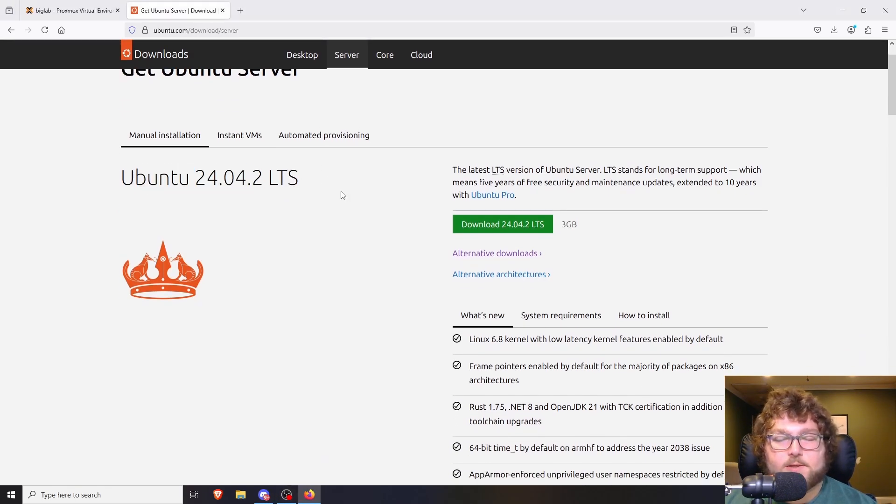
left_click(502, 229)
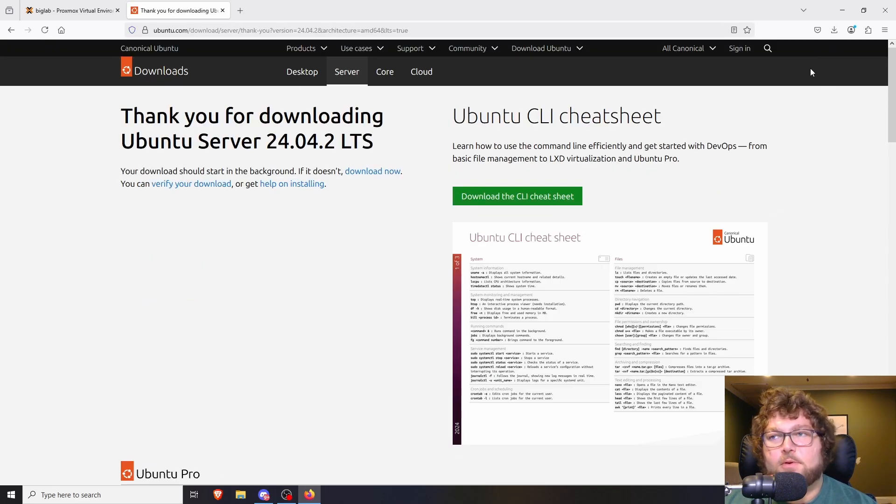
left_click(835, 30)
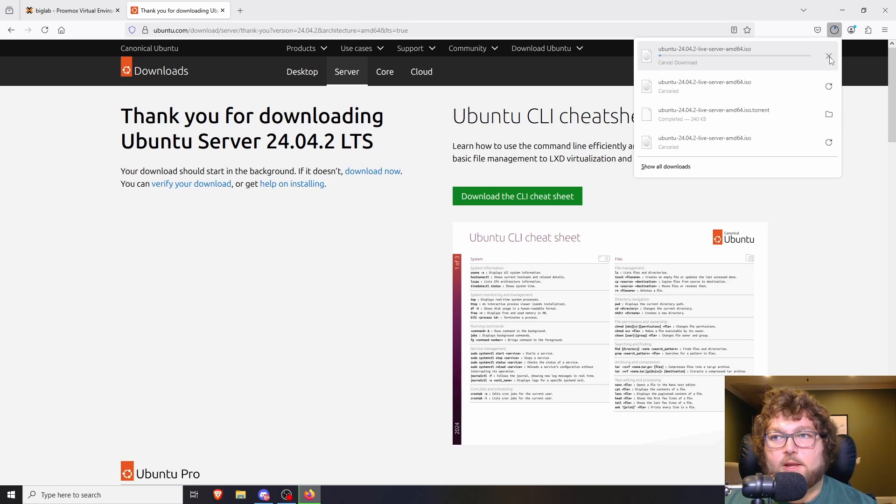
left_click(416, 217)
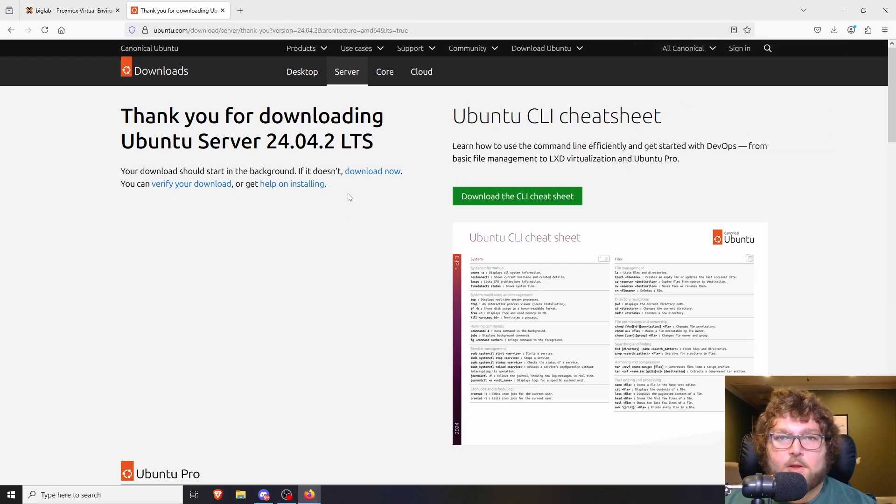
- Copy the ISO's direct download link and enter it as the URL for an ISO download to Proxmox's local storage
right_click(368, 176)
left_click(388, 272)
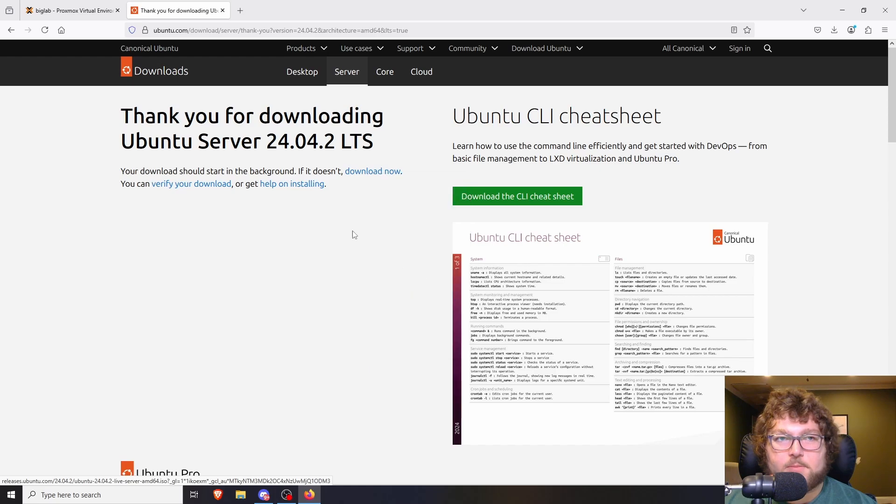
left_click(60, 13)
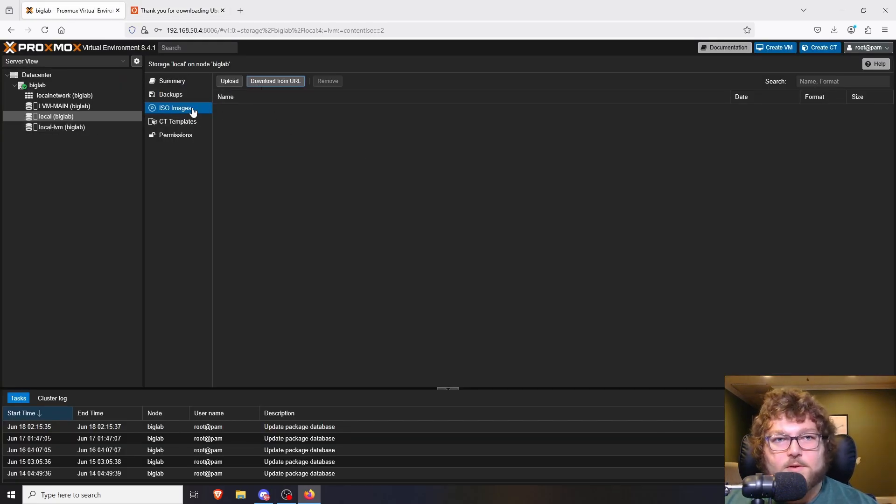
left_click(276, 83)
key("ctrl+v")
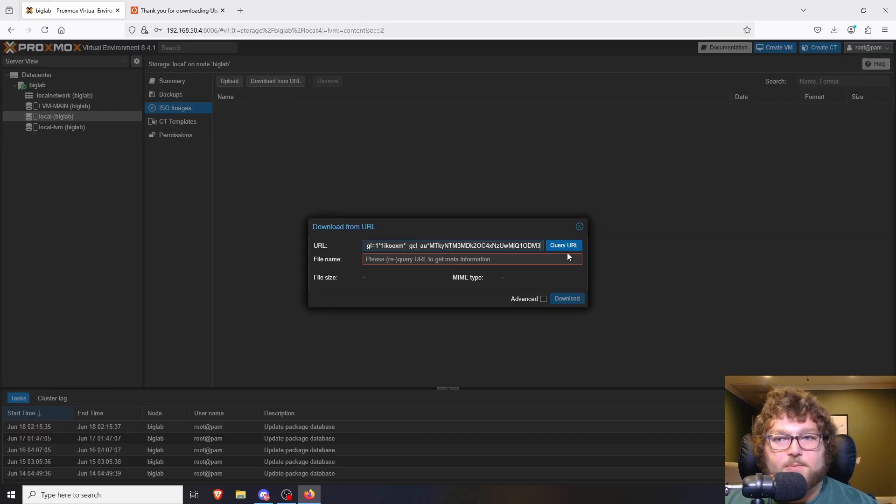
- Query the URL, download ubuntu-24.04.2-live-server-amd64.iso to the local storage, check the task output and close the task viewer
left_click(564, 245)
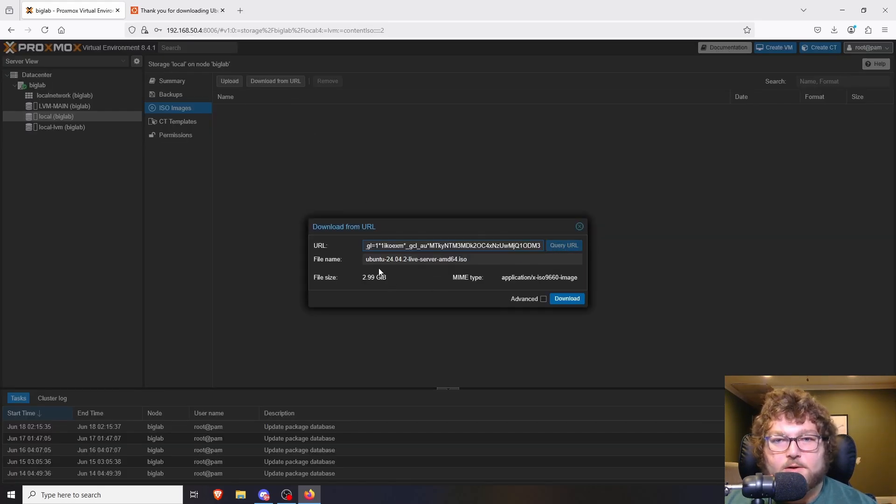
left_click(566, 299)
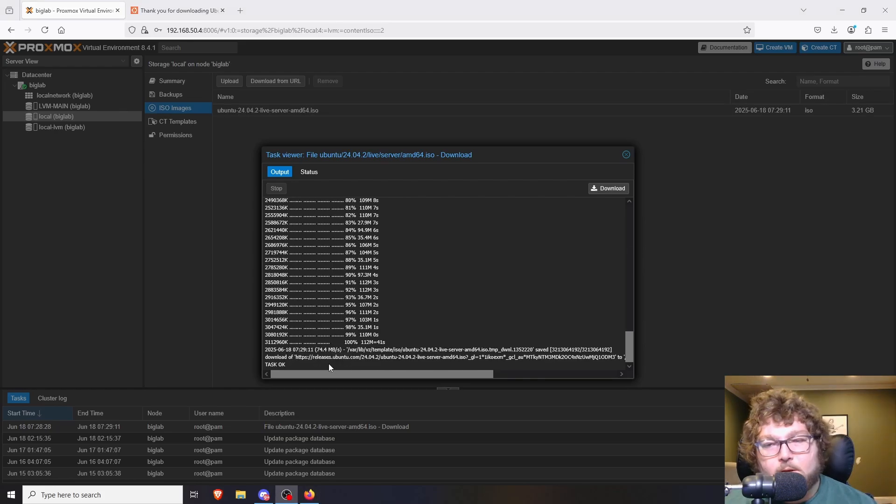
left_click_drag(289, 367, 259, 370)
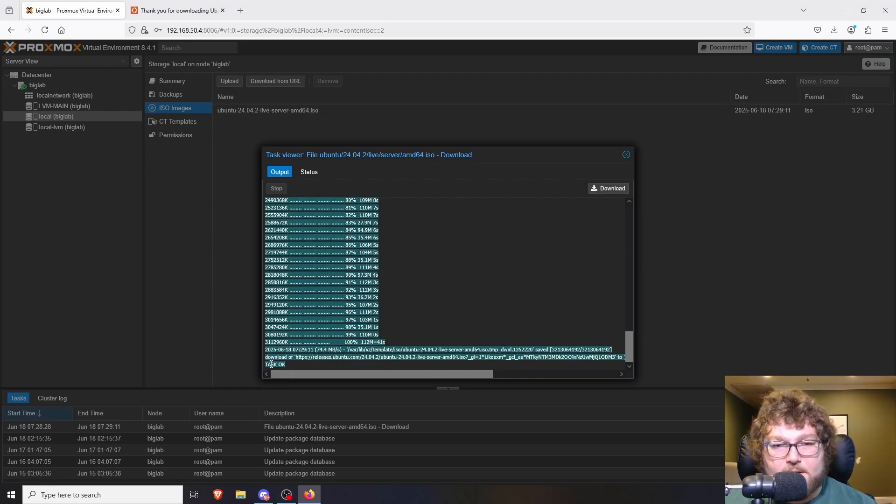
left_click(279, 365)
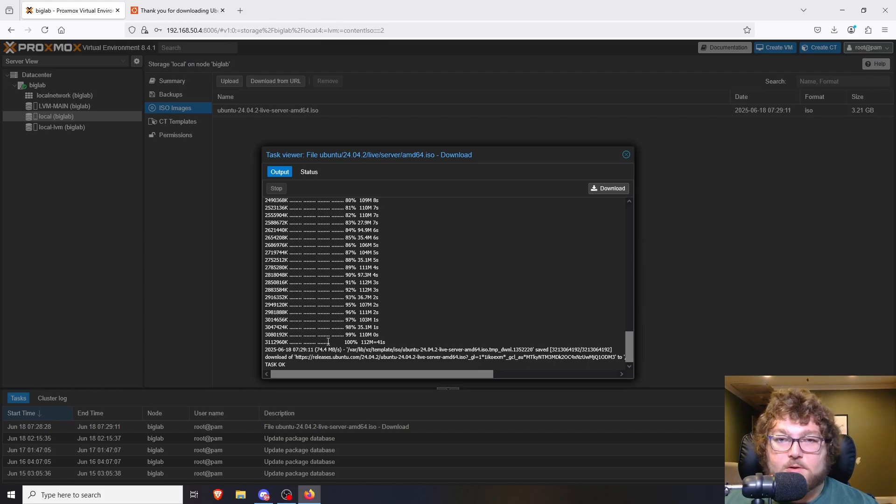
left_click(627, 155)
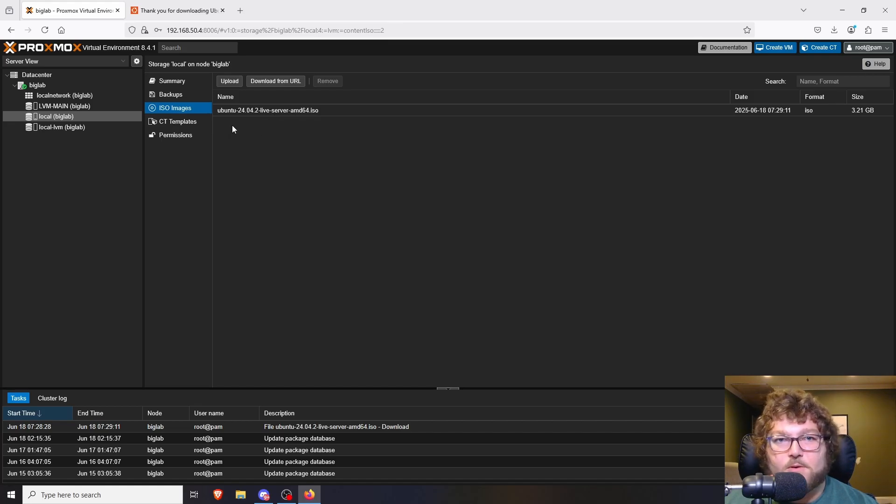
- Return to the Ubuntu Server download page and view the system requirements for Ubuntu 24.04.2 LTS
left_click(67, 85)
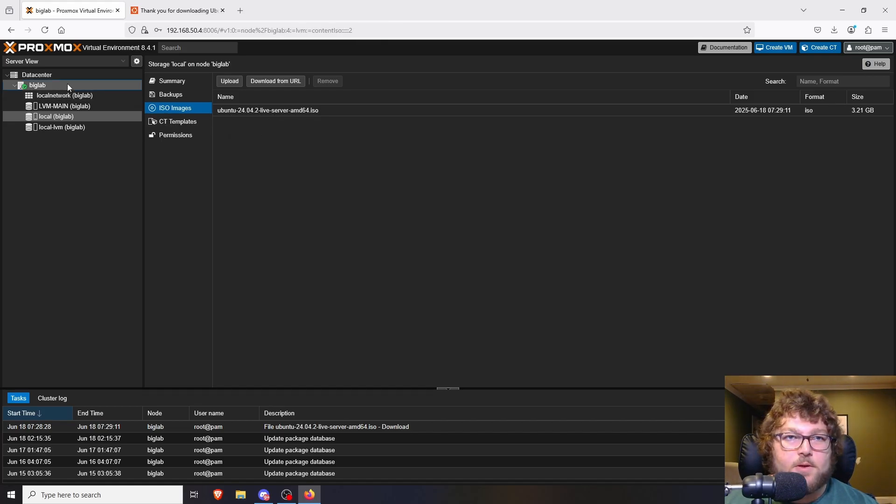
left_click(178, 10)
left_click(340, 71)
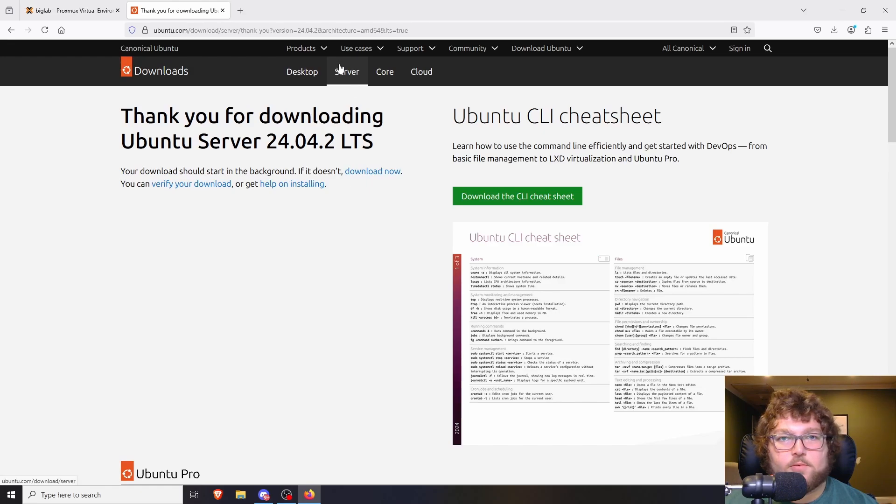
scroll(393, 274, "down", 3)
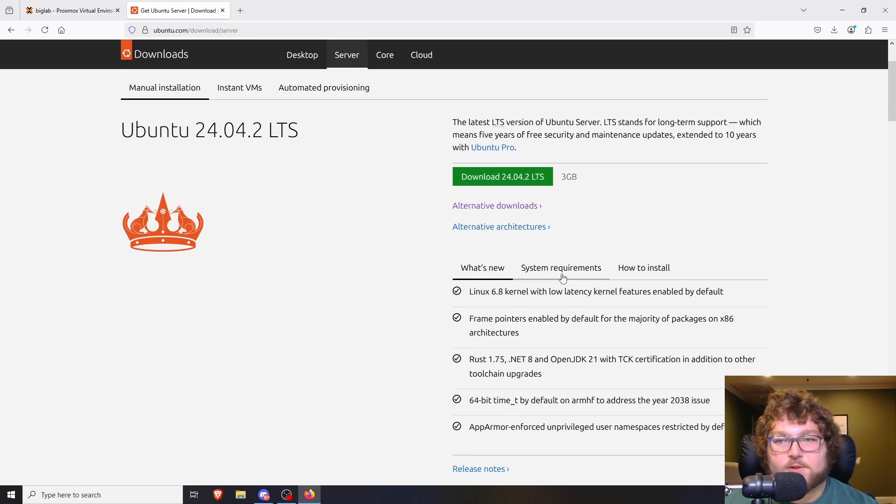
left_click(562, 269)
scroll(427, 276, "down", 3)
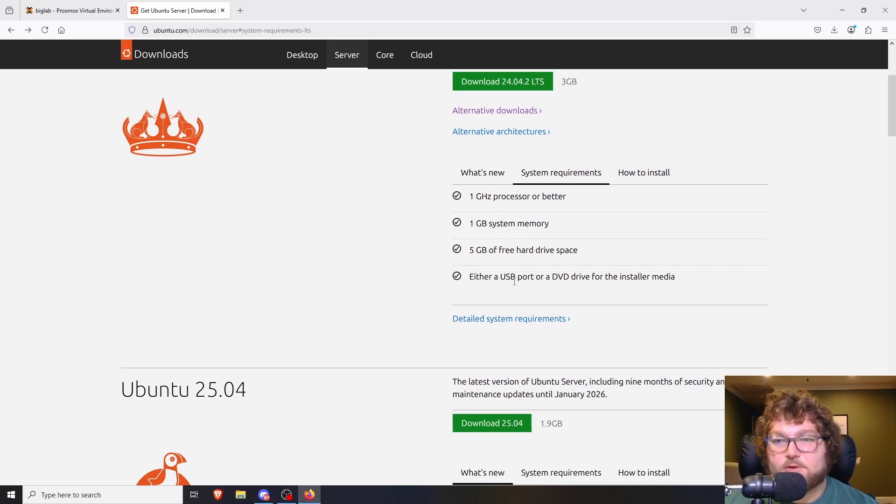
- Open the detailed system requirements, accept the site's trackers and read the architecture, memory and storage requirements
left_click(502, 319)
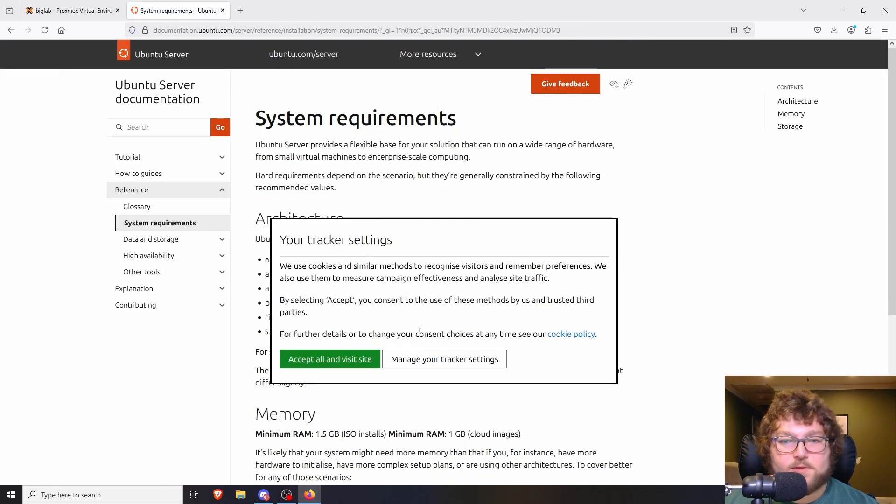
left_click(330, 359)
scroll(293, 174, "down", 3)
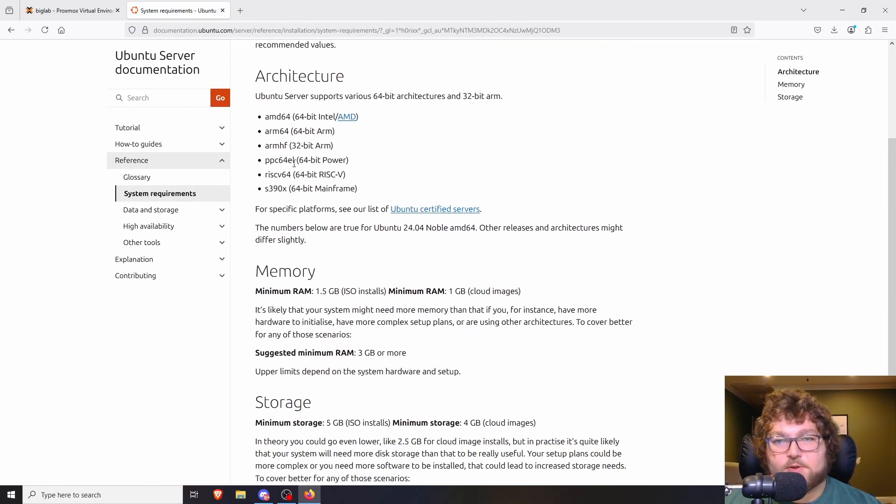
scroll(297, 262, "down", 3)
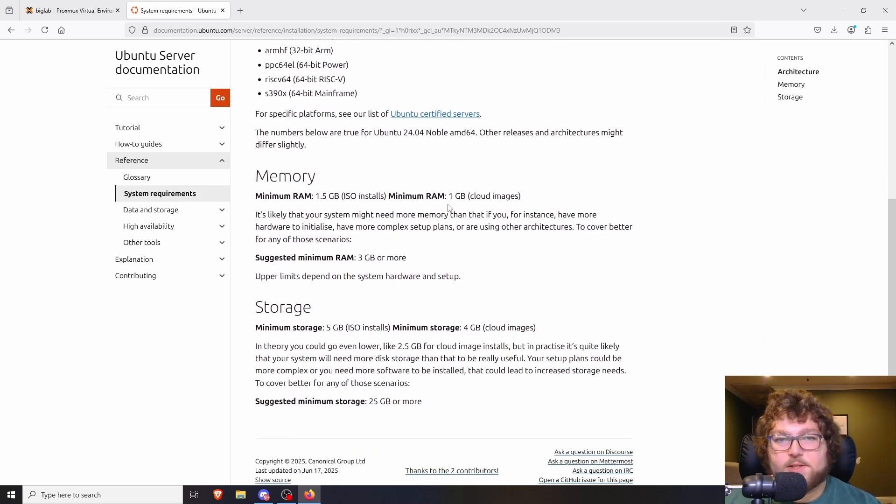
- Finish reading the Ubuntu memory and storage requirements, close that page and view the biglab node's summary
scroll(305, 295, "down", 1)
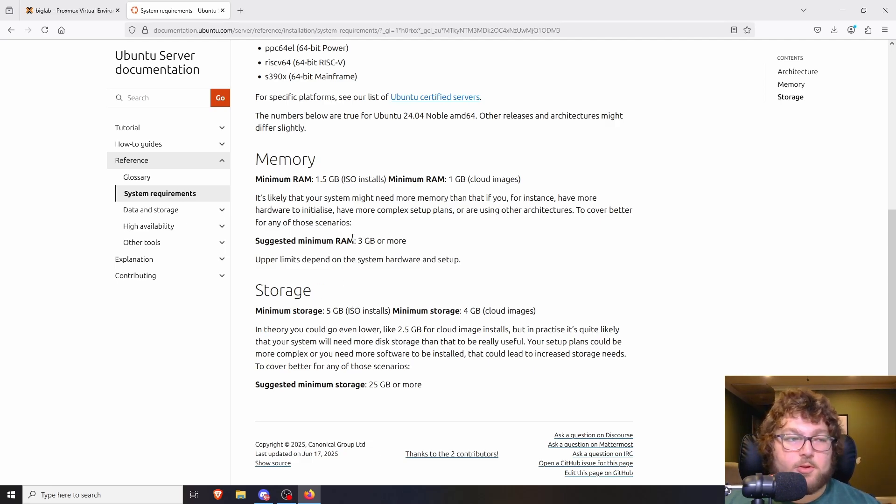
left_click(223, 11)
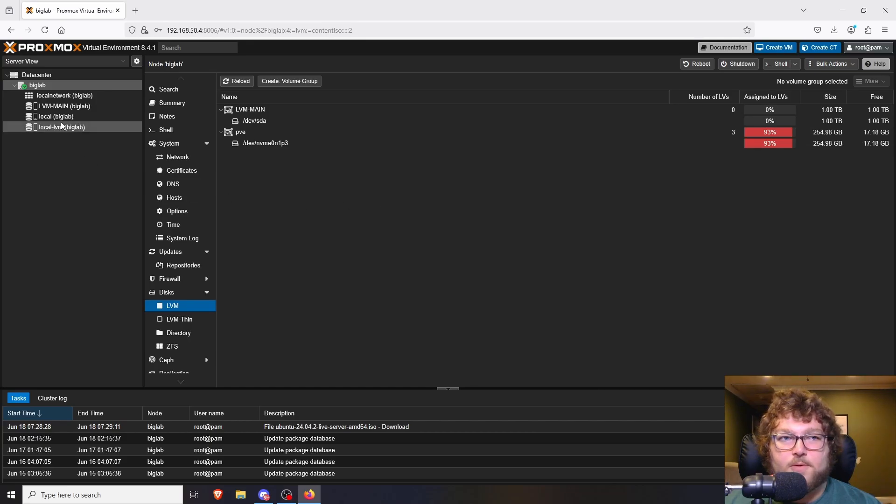
left_click(172, 102)
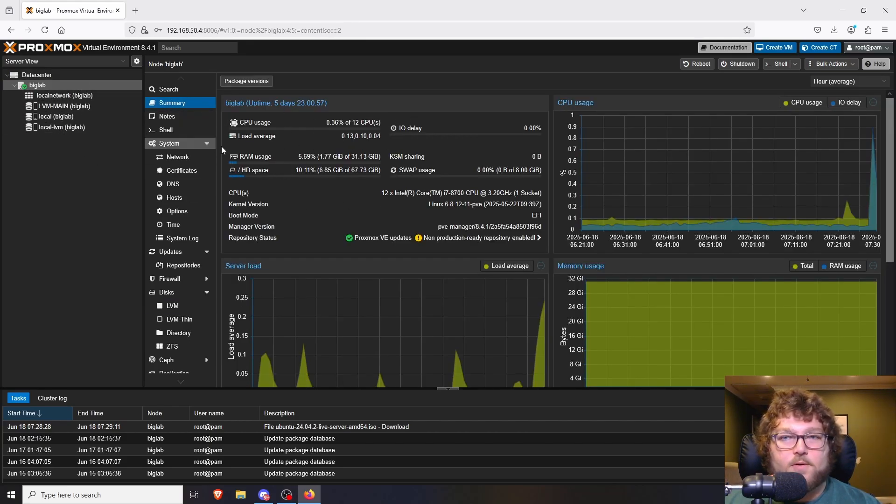
- Start creating a virtual machine on node biglab with VM ID 100 and name it Ubuntu
left_click(778, 50)
left_click(380, 206)
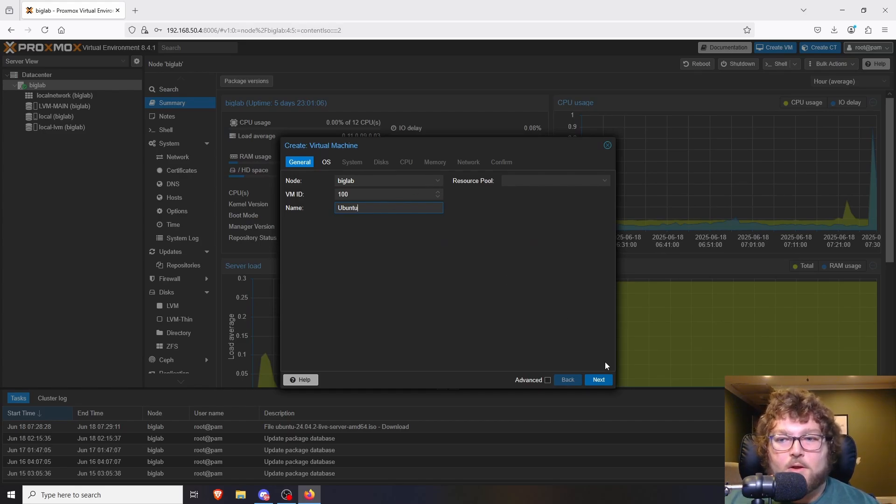
left_click(602, 380)
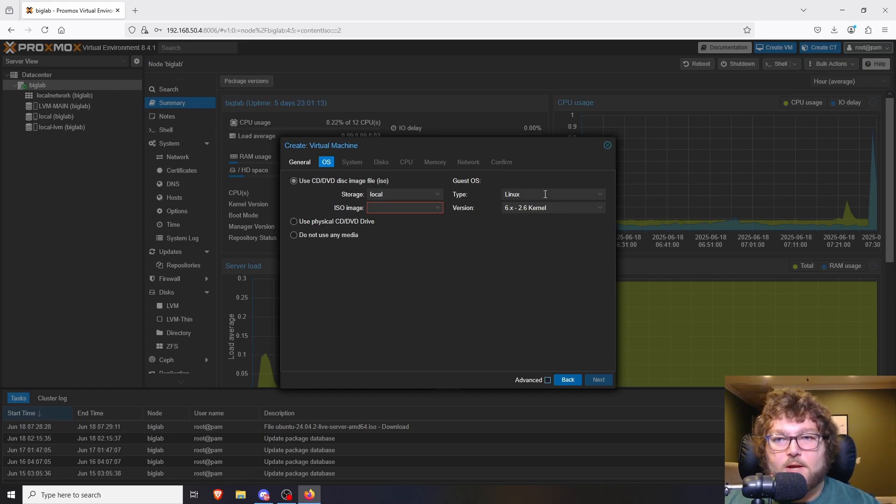
- Choose ubuntu-24.04.2-live-server-amd64.iso from local storage as installation media and keep the guest OS as Linux, 6.x - 2.6 Kernel
left_click(439, 196)
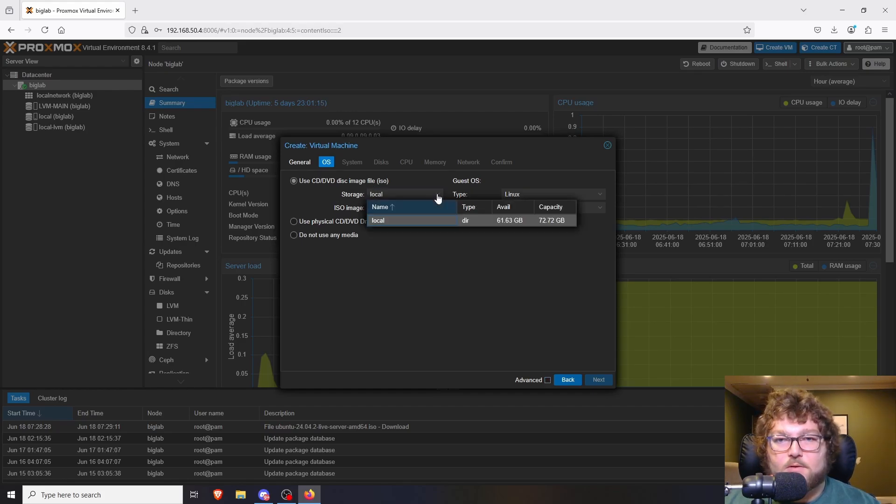
left_click(426, 256)
left_click(420, 208)
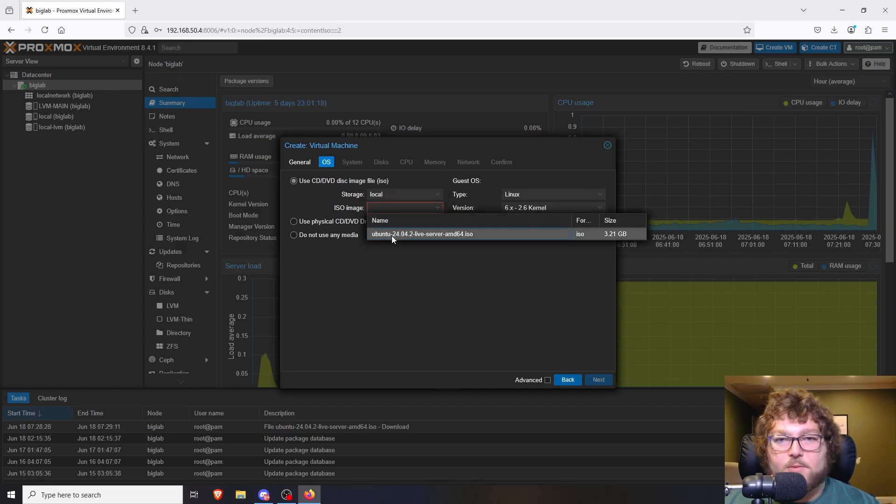
left_click(391, 235)
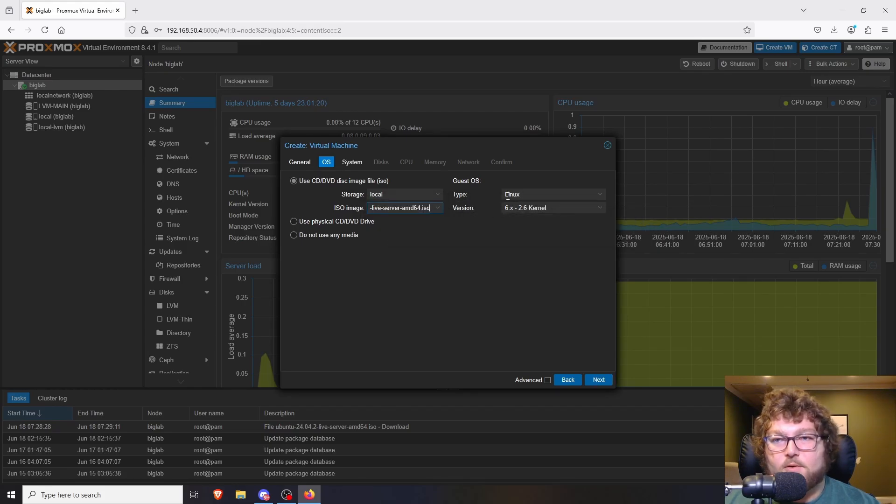
left_click(554, 209)
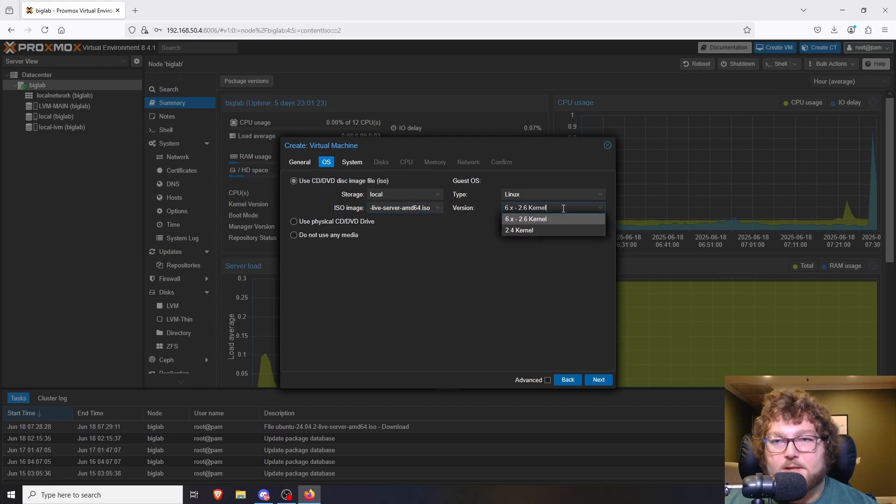
left_click(477, 243)
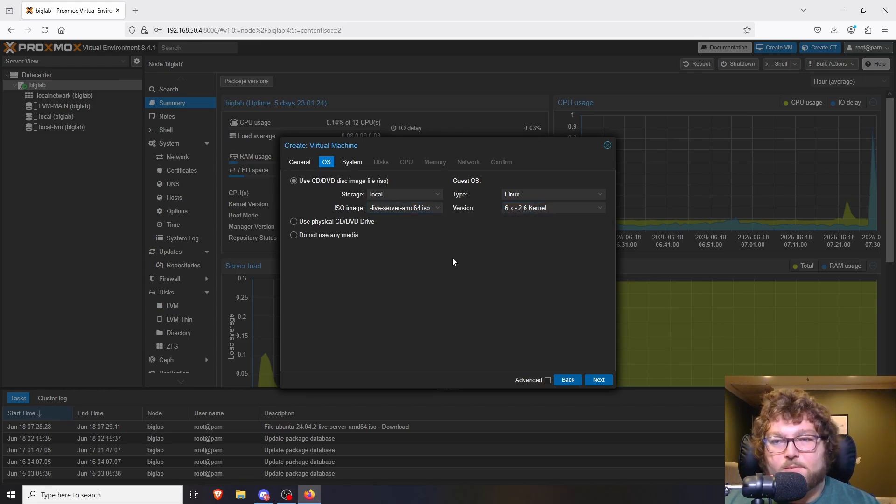
left_click(605, 382)
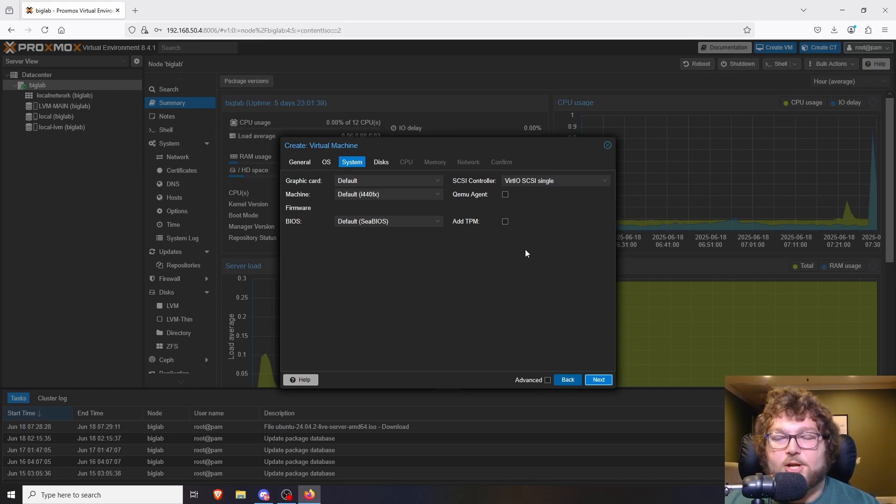
- Accept the default system settings and configure the virtual machine's SCSI disk on LVM-MAIN with a size of 40 GiB
left_click(600, 380)
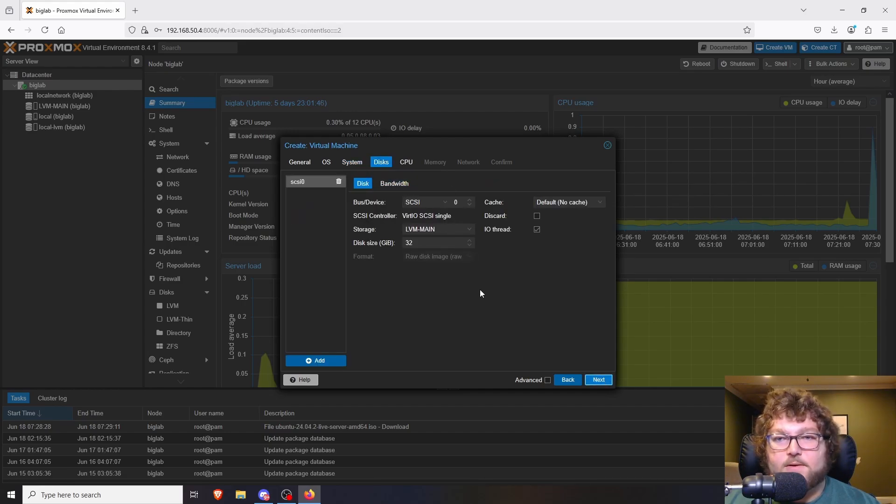
left_click(432, 230)
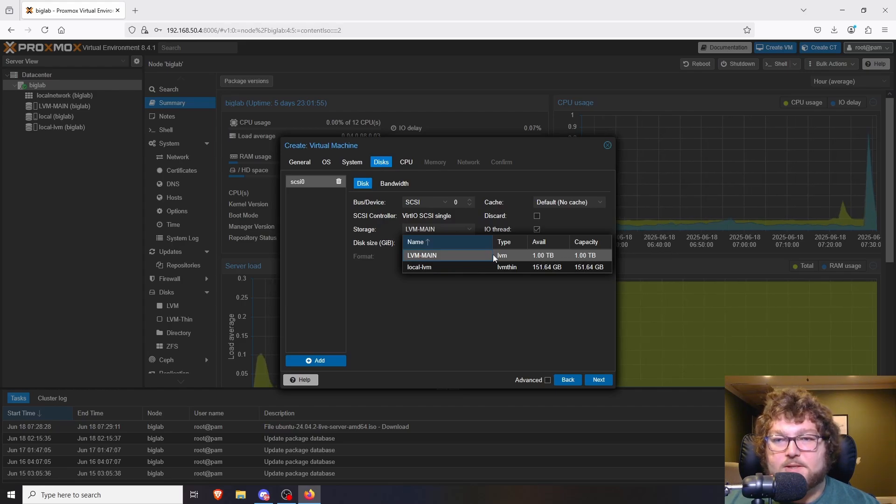
left_click(434, 257)
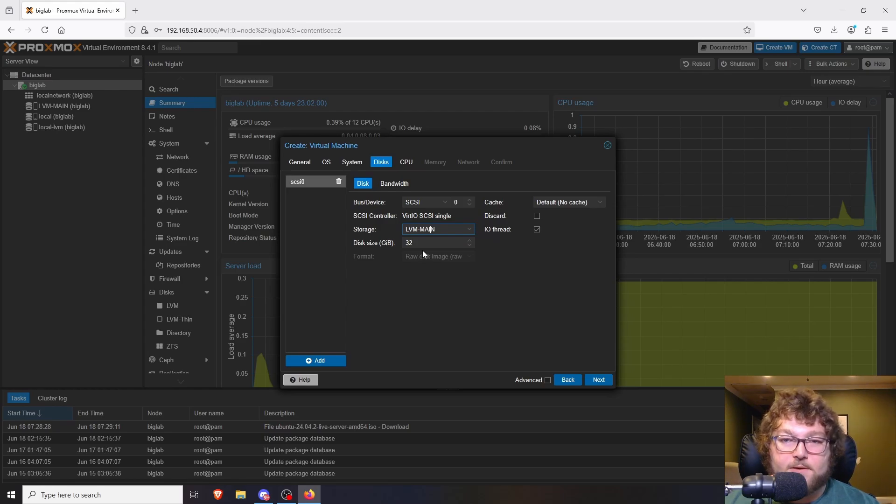
key("Tab")
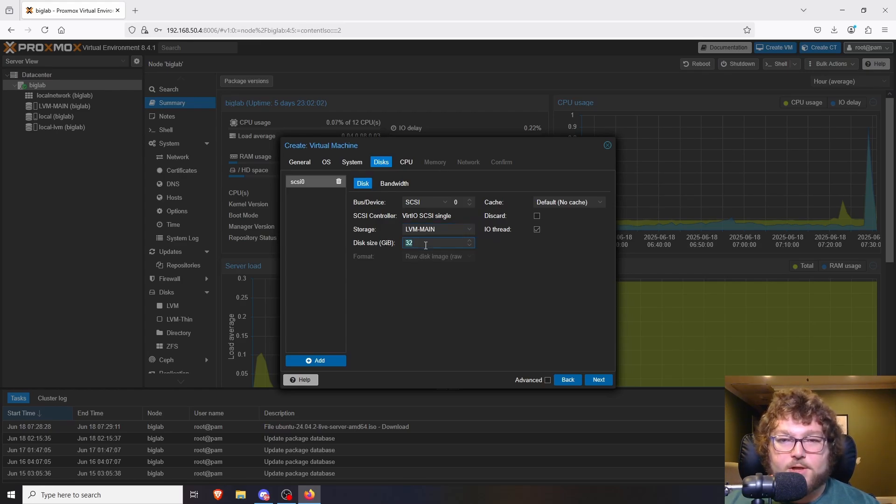
type("40")
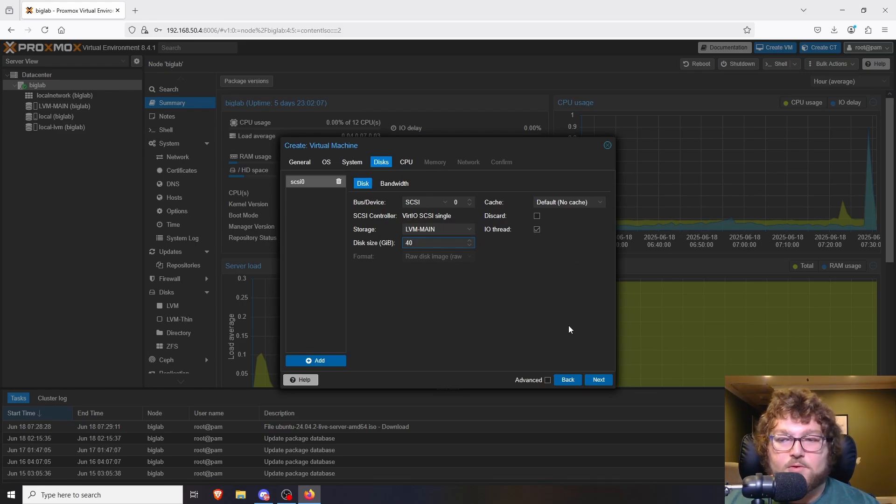
left_click(600, 381)
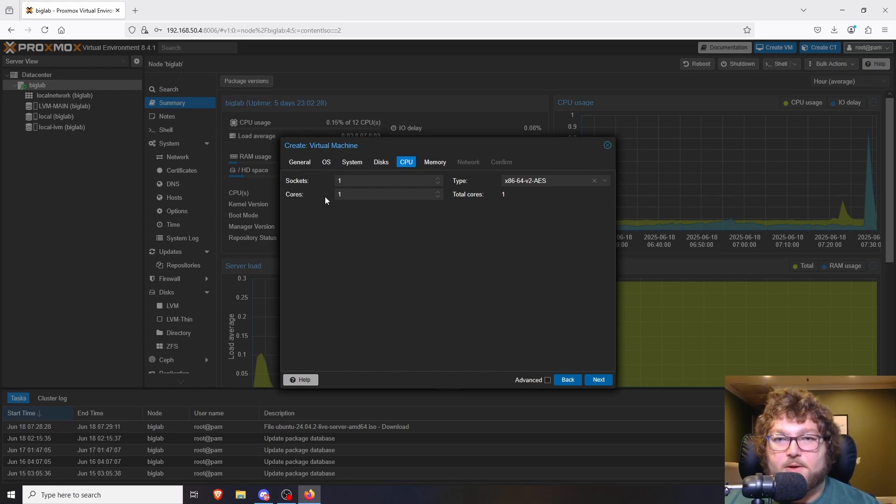
- Assign 2 CPU cores, look through the available CPU types and keep x86-64-v2-AES
left_click_drag(355, 194, 331, 195)
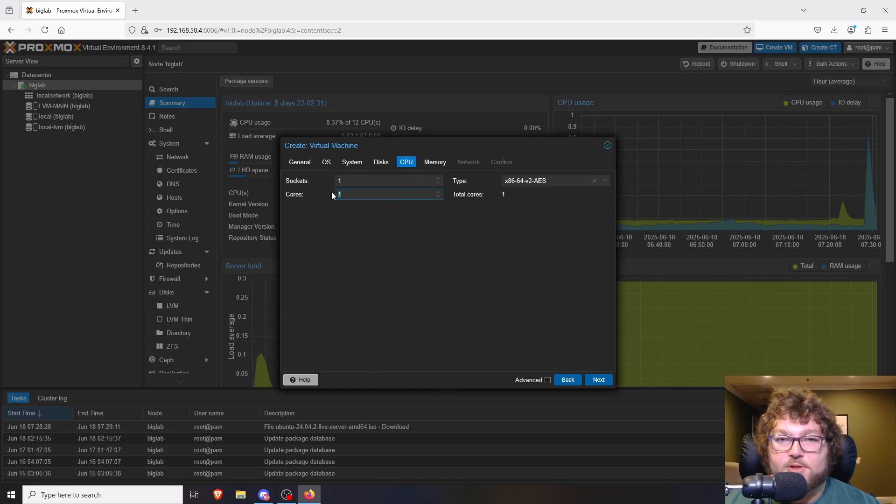
type("2")
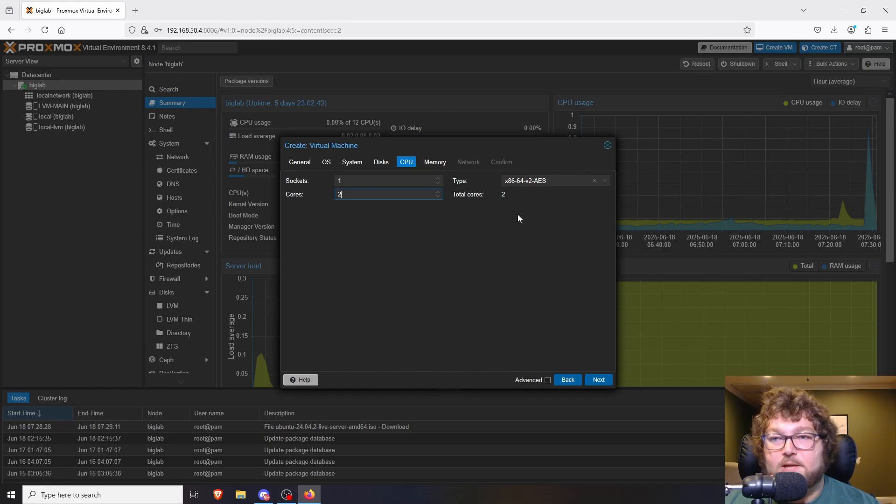
left_click(606, 182)
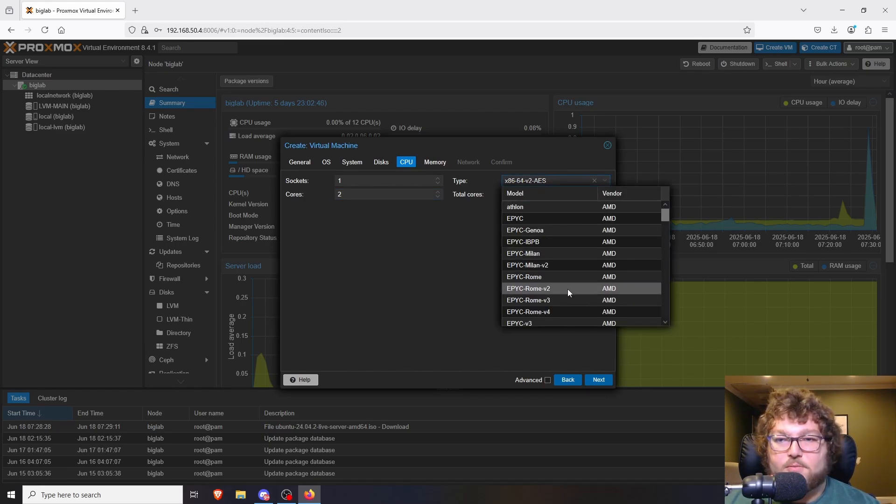
scroll(568, 290, "down", 3)
scroll(568, 289, "up", 3)
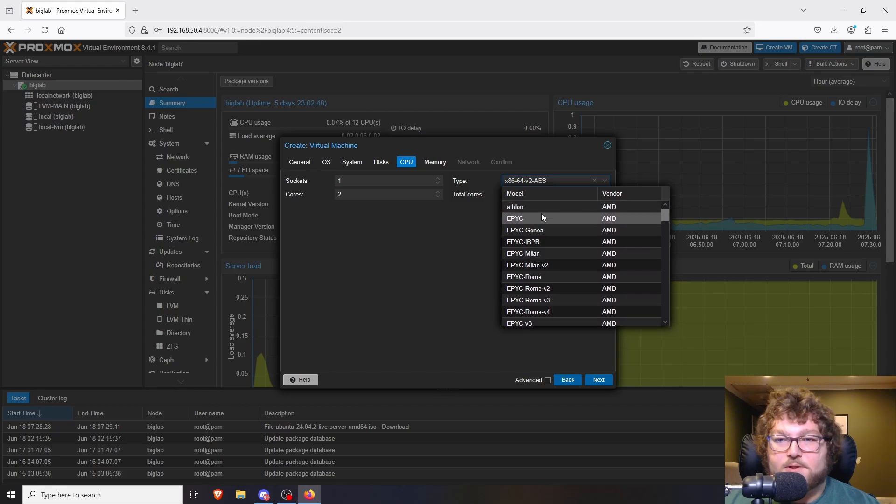
scroll(546, 280, "down", 10)
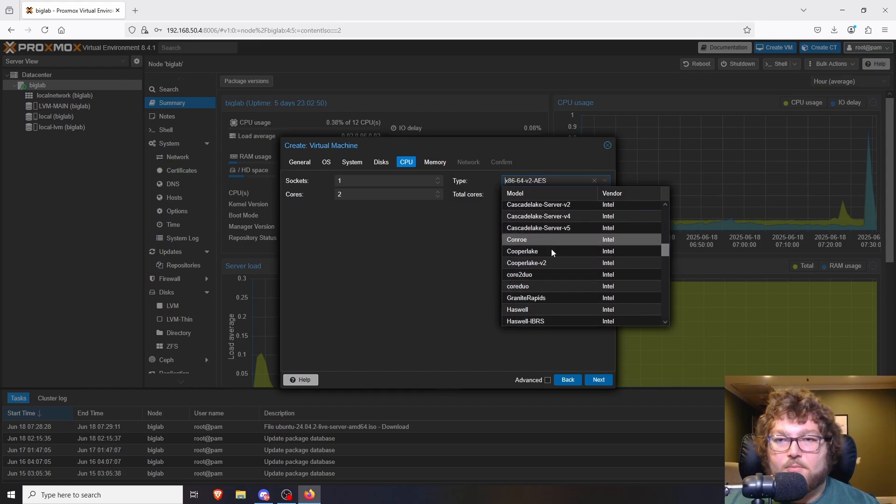
scroll(551, 261, "down", 6)
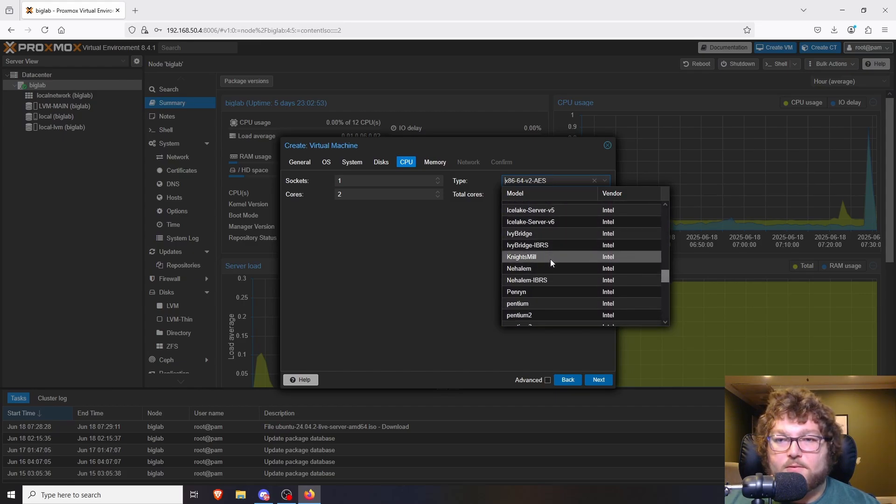
scroll(548, 268, "down", 10)
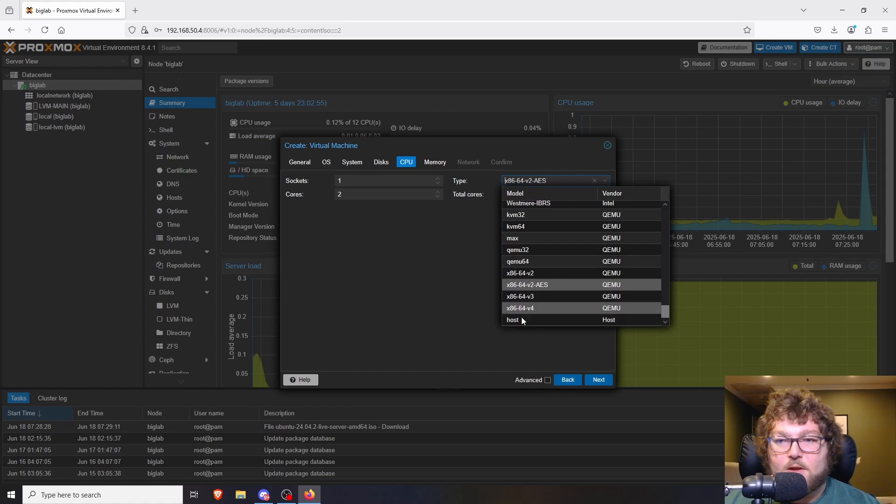
scroll(528, 319, "up", 12)
left_click(449, 277)
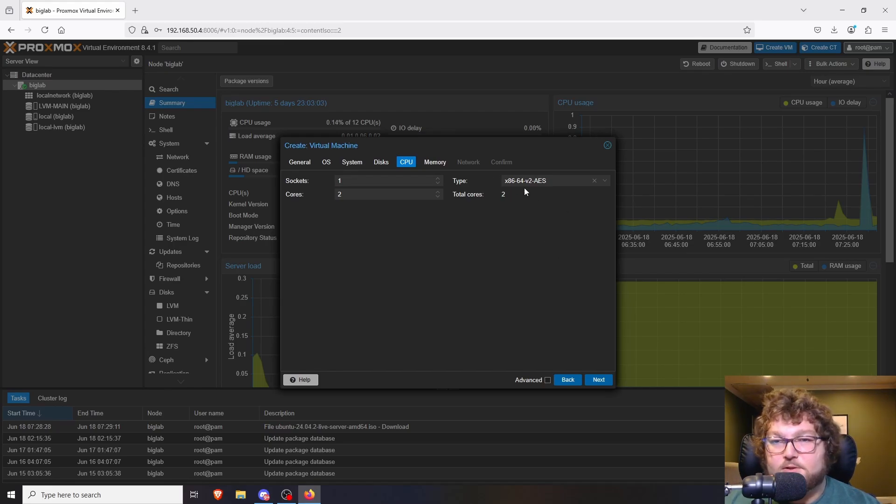
left_click(599, 380)
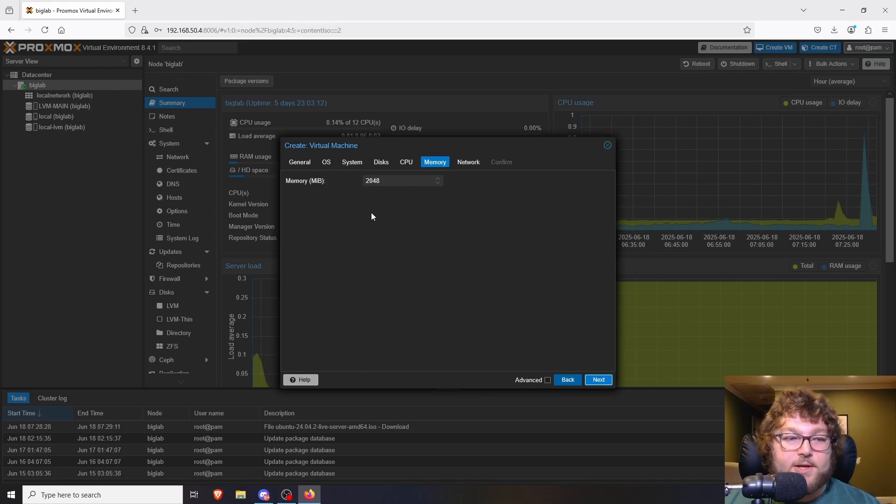
double_click(385, 180)
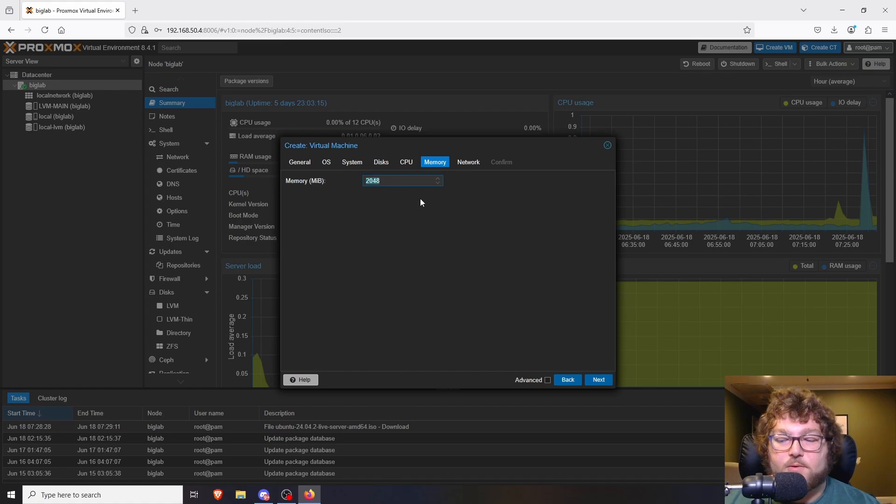
type("4096")
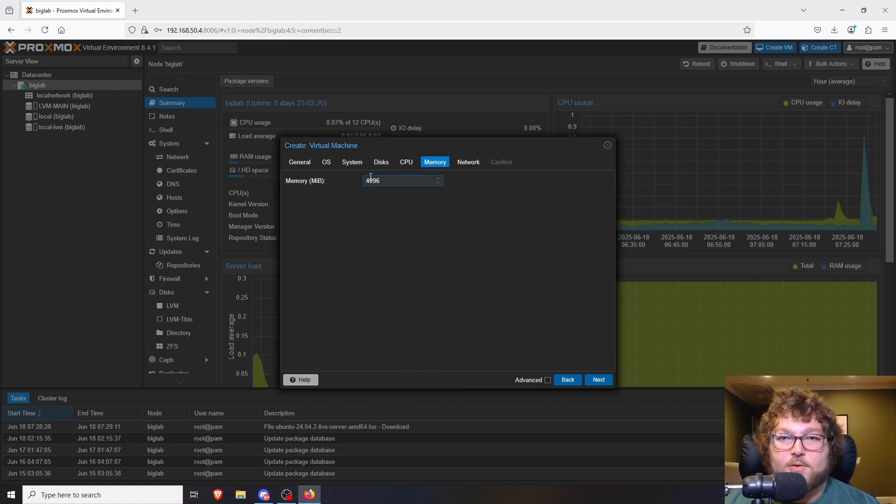
left_click_drag(398, 182, 330, 179)
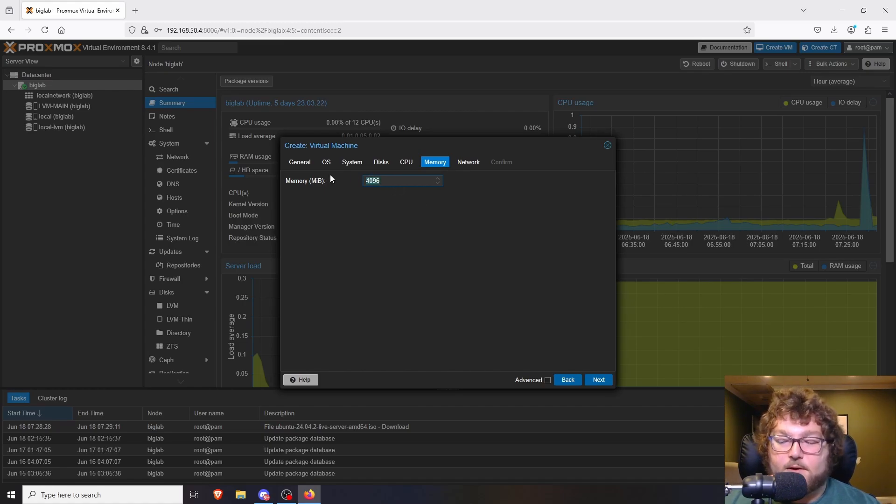
type("81922")
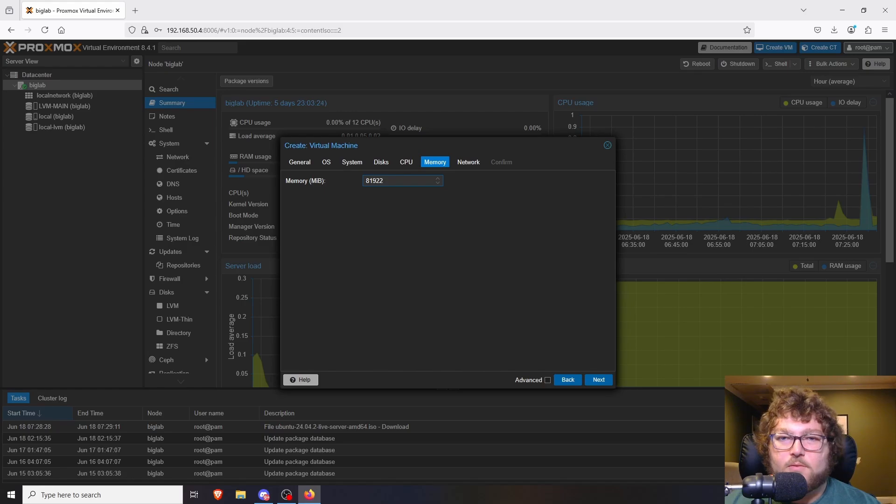
- Set the virtual machine's memory to 4096 MiB and proceed to the network settings
left_click_drag(381, 180, 321, 174)
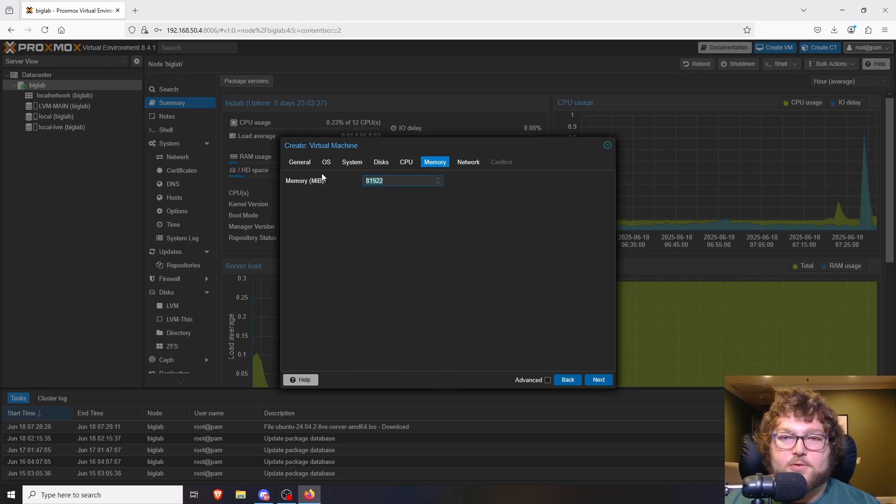
type("4096")
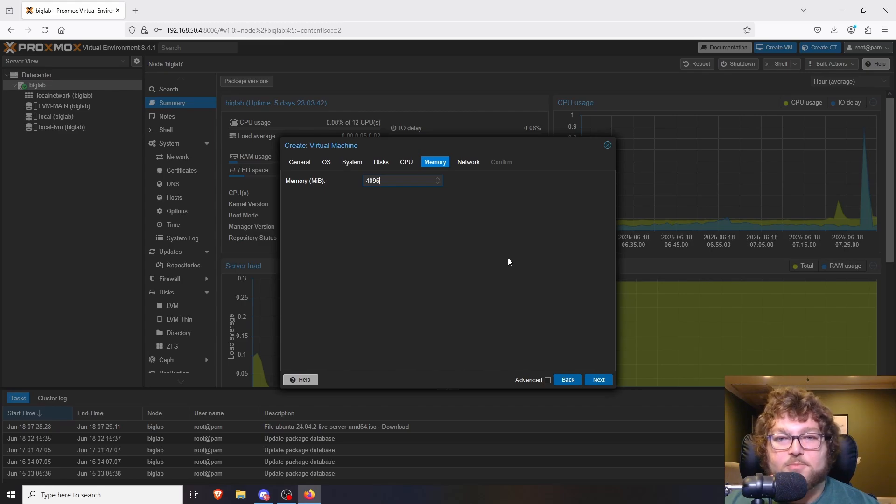
left_click(600, 381)
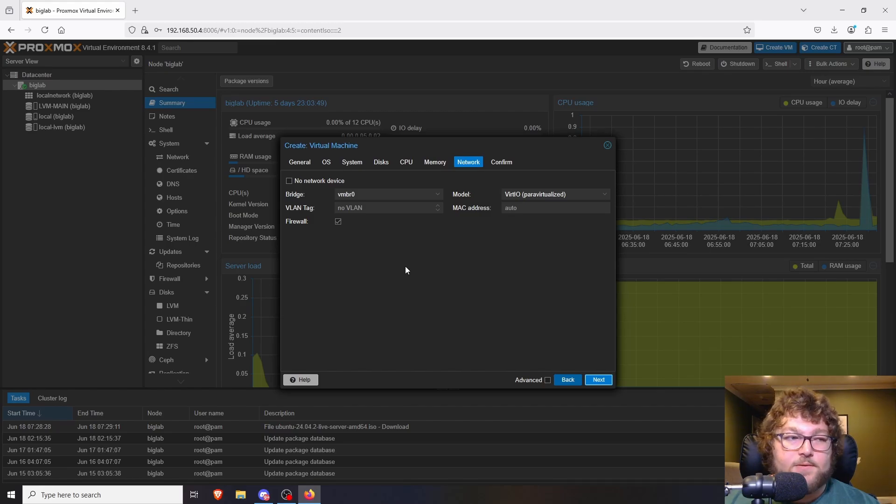
- Keep the default network settings on bridge vmbr0, review the configuration summary and create the virtual machine
left_click(596, 380)
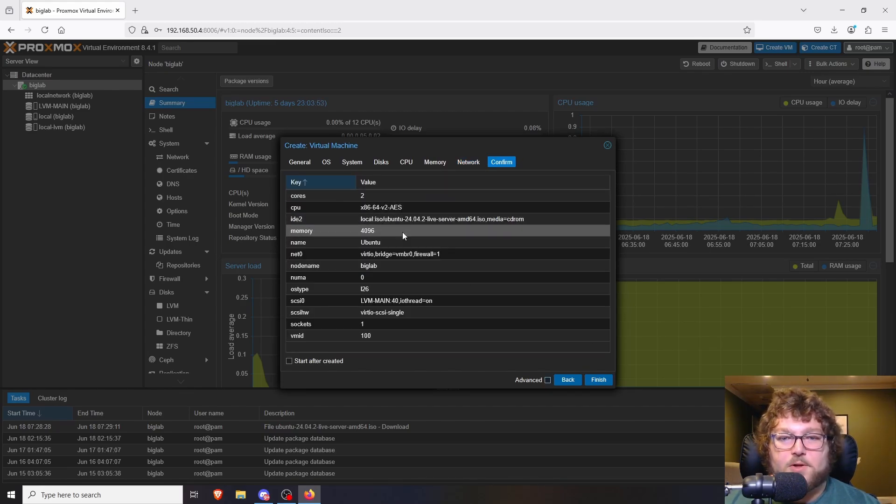
left_click(598, 381)
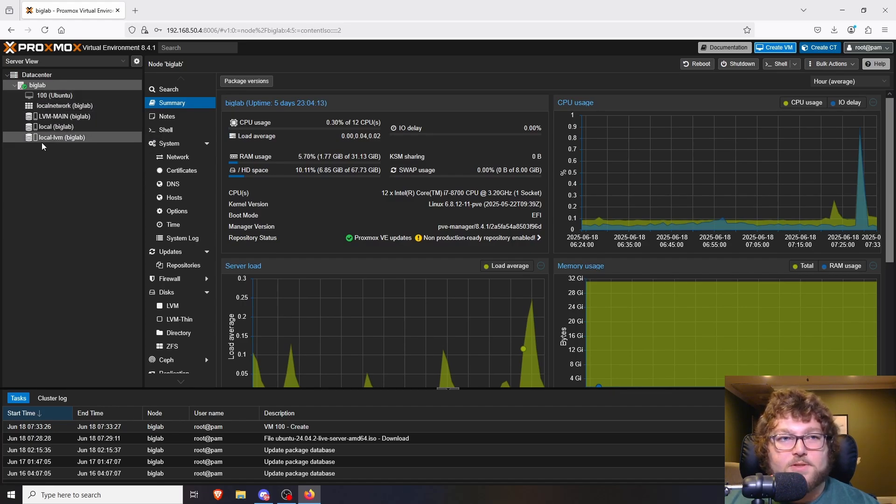
- Start virtual machine 100 (Ubuntu) and open its console in a separate window
left_click(40, 98)
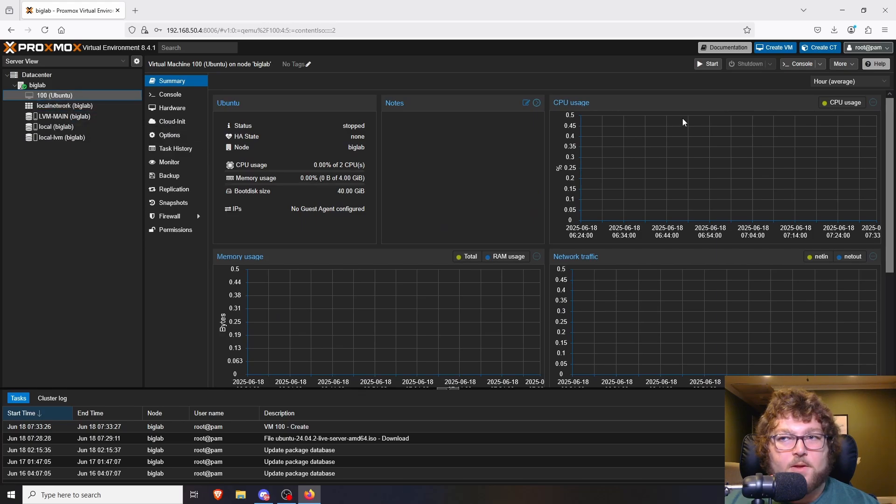
left_click(708, 64)
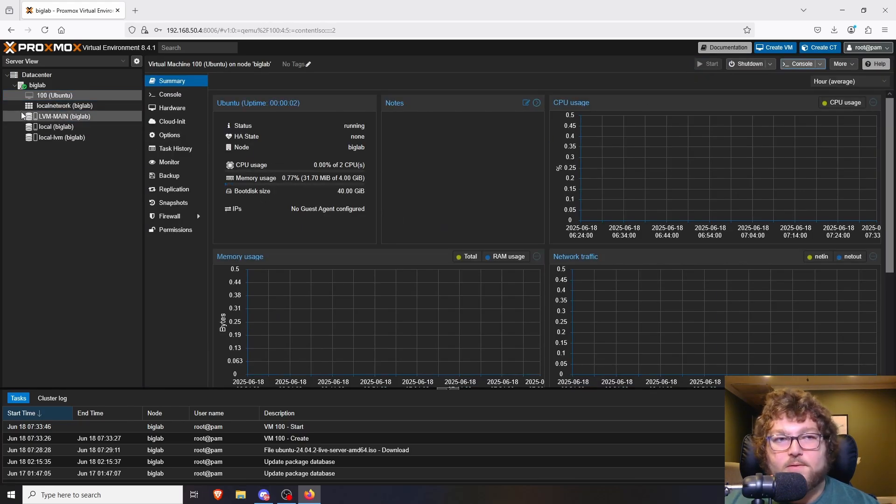
right_click(59, 99)
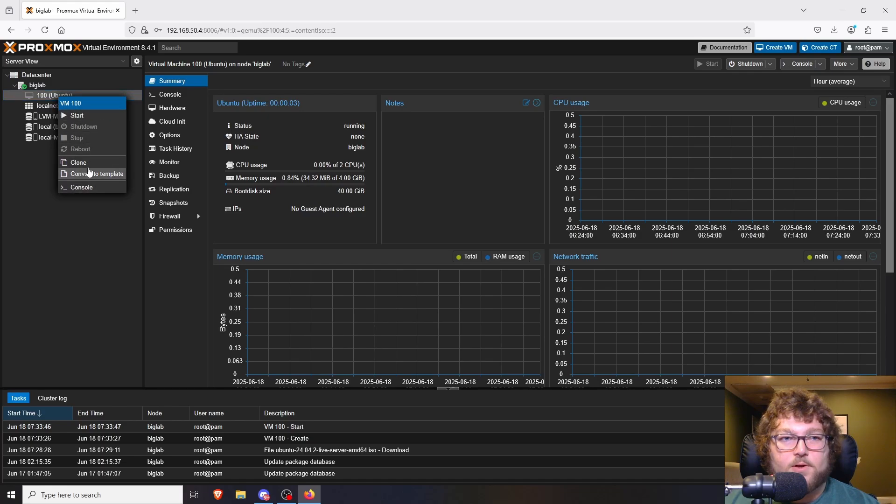
left_click(87, 190)
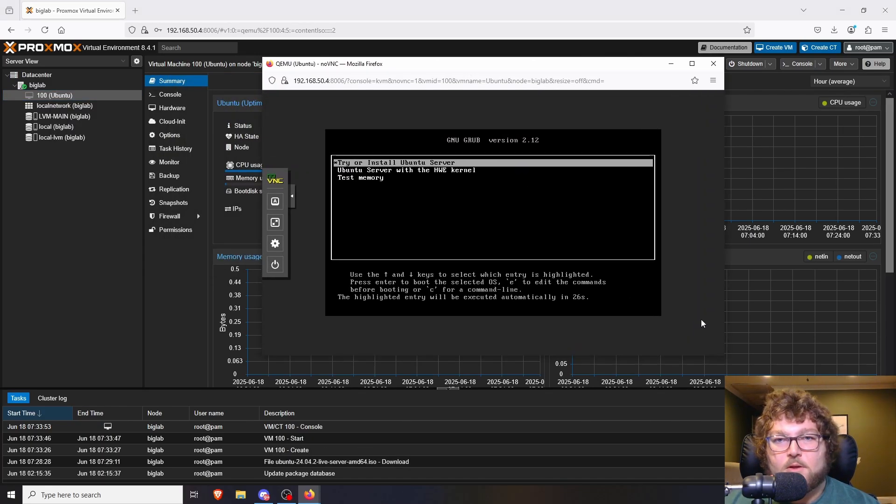
- View the embedded console of virtual machine 100 instead of the separate window and return to its summary
left_click(592, 65)
left_click(173, 95)
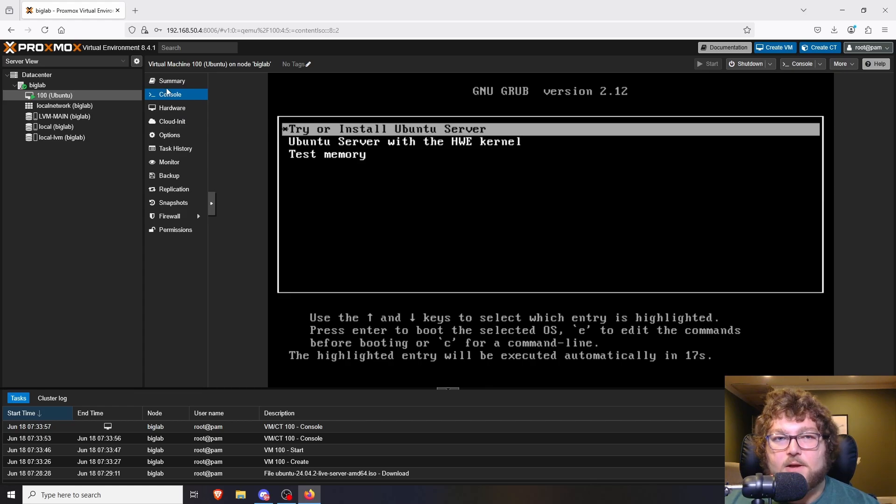
left_click(184, 89)
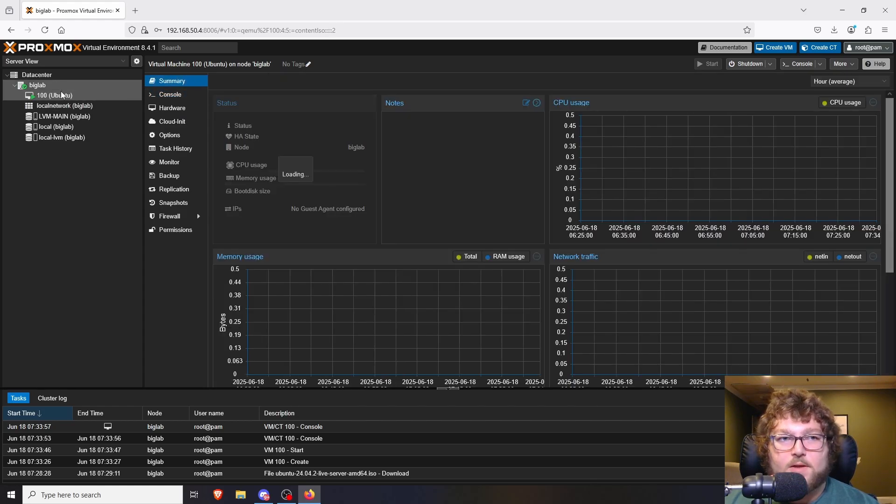
- Reopen the Ubuntu virtual machine's console in a separate window and move it over the summary charts
right_click(62, 94)
left_click(108, 200)
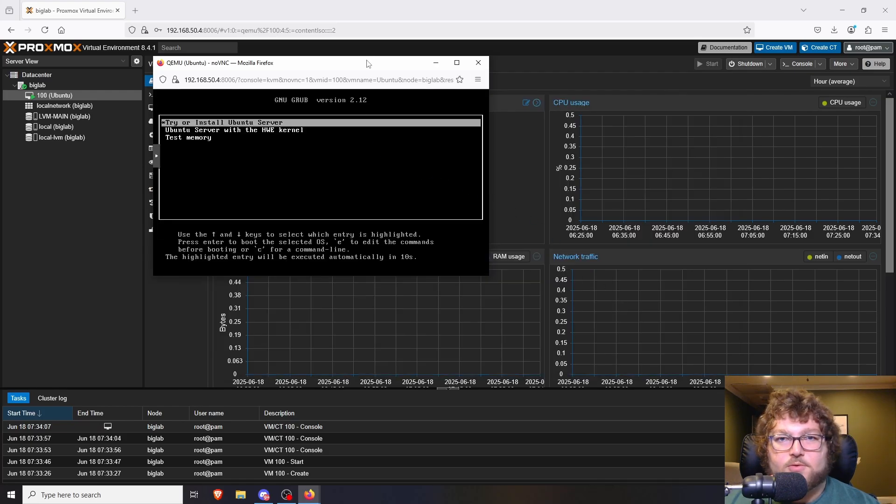
left_click_drag(367, 62, 492, 76)
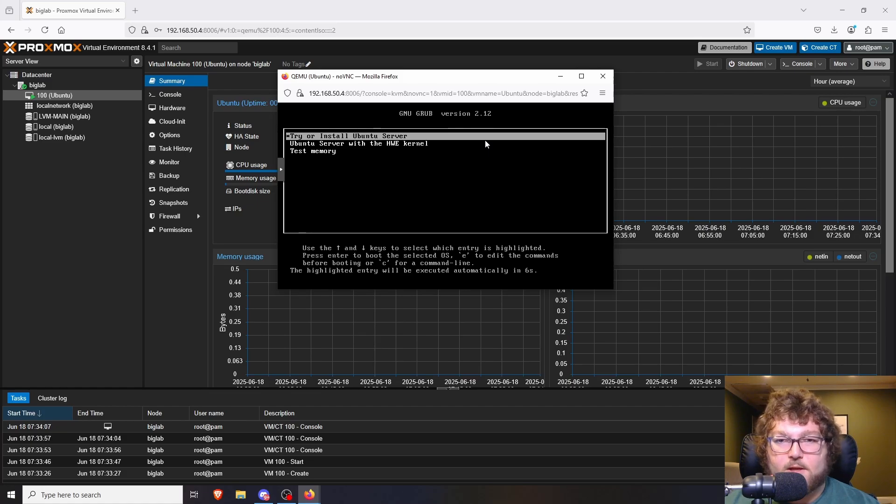
- Boot the Try or Install Ubuntu Server entry, choosing English as language and keeping the English (US) keyboard layout
key("Return")
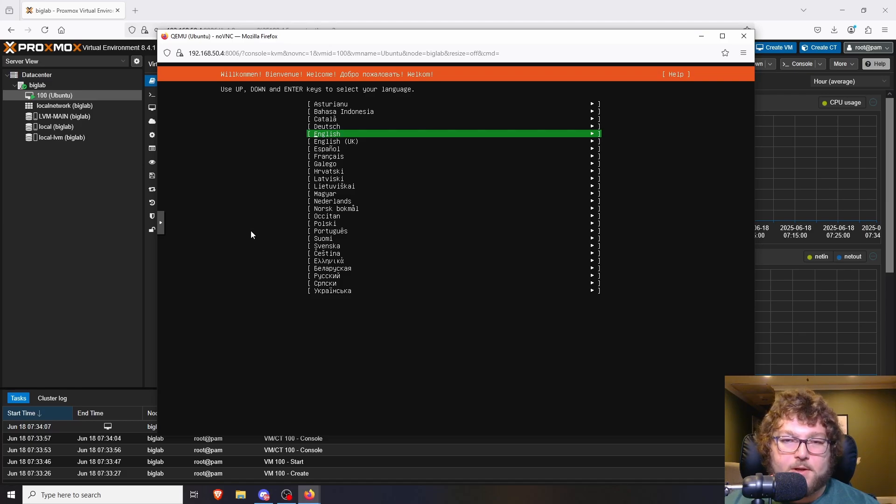
key("Return")
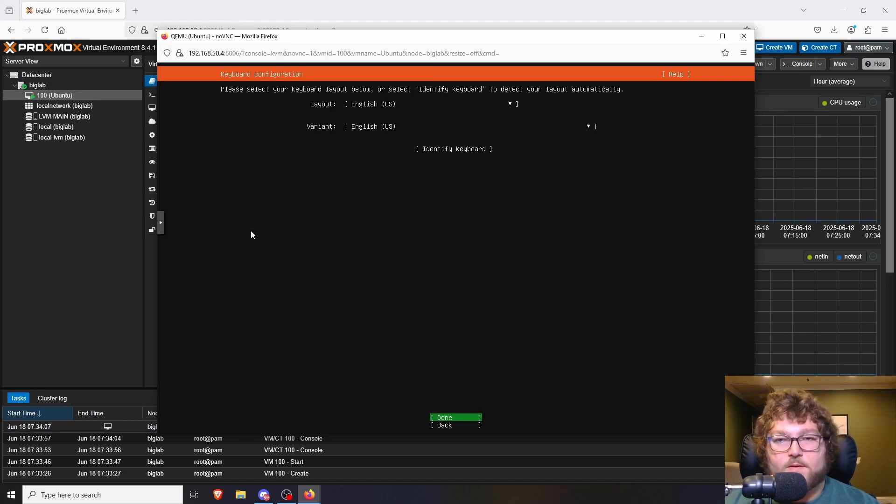
key("Return")
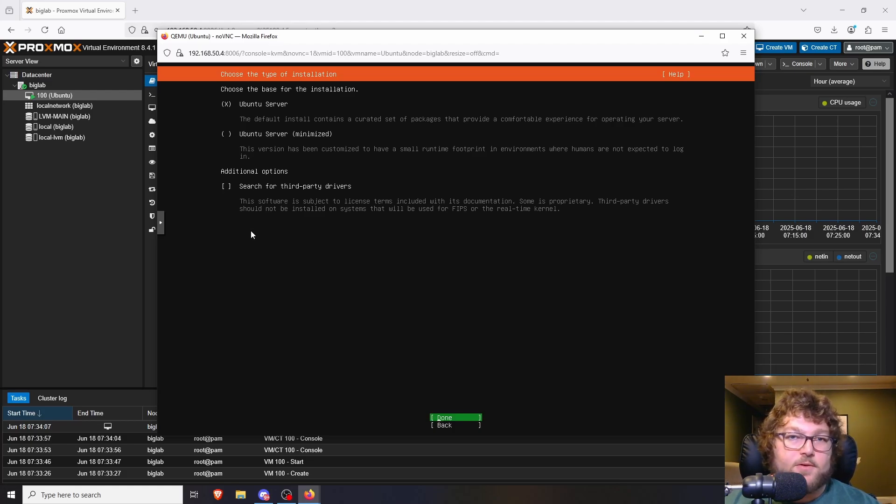
- Keep Ubuntu Server as the installation base without searching for third-party drivers and continue to the network configuration
key("Down")
key("Up")
key("Up")
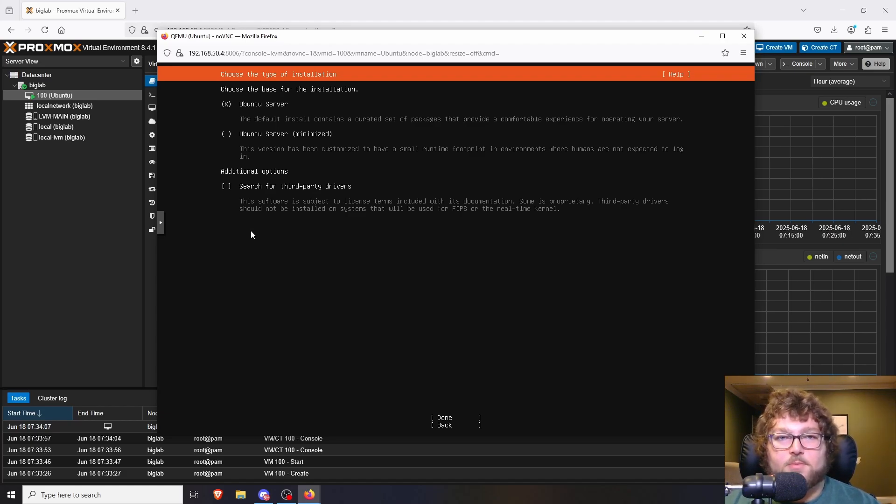
key("Down")
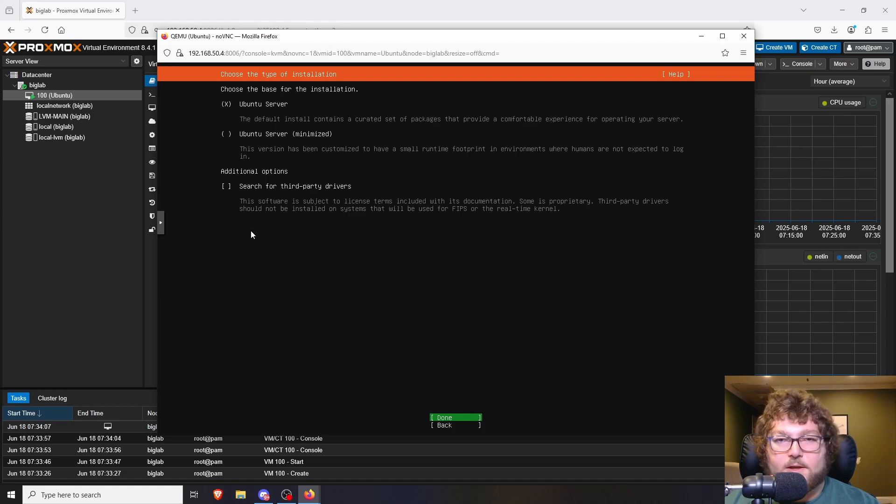
key("Return")
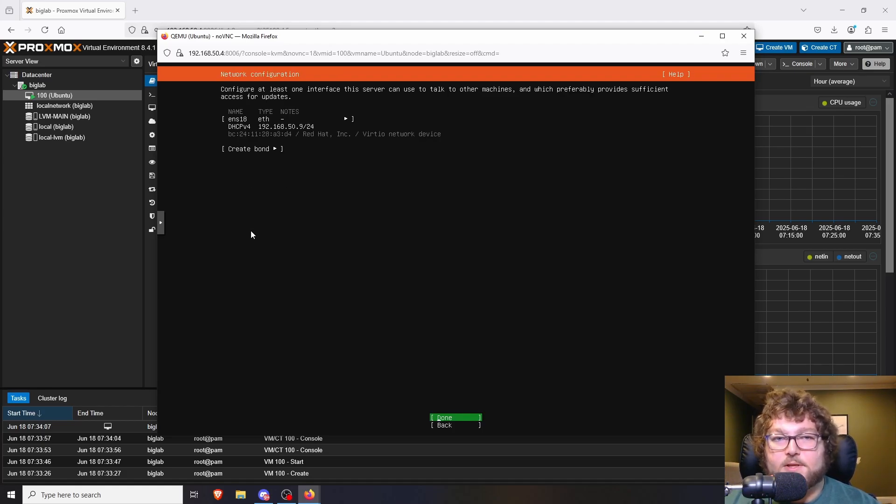
- Review the network interface ens18 and accept its DHCPv4 configuration
key("Up")
key("Up")
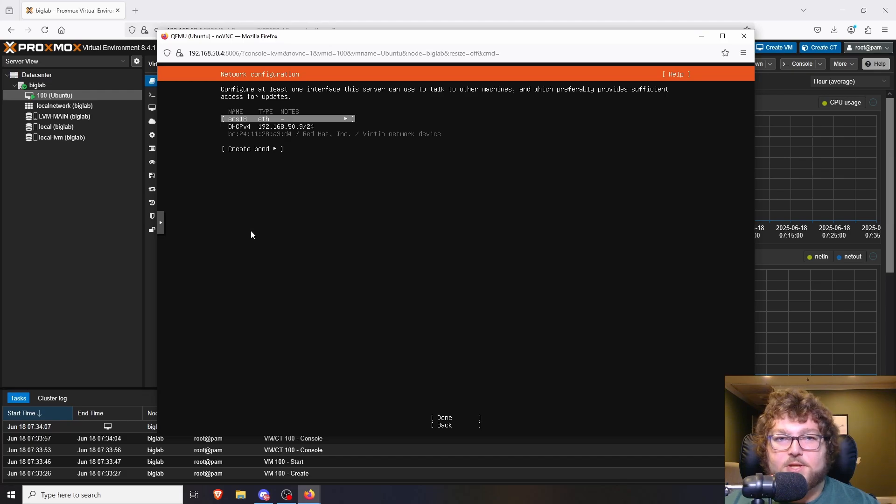
key("Down")
key("Down")
key("Down")
key("Up")
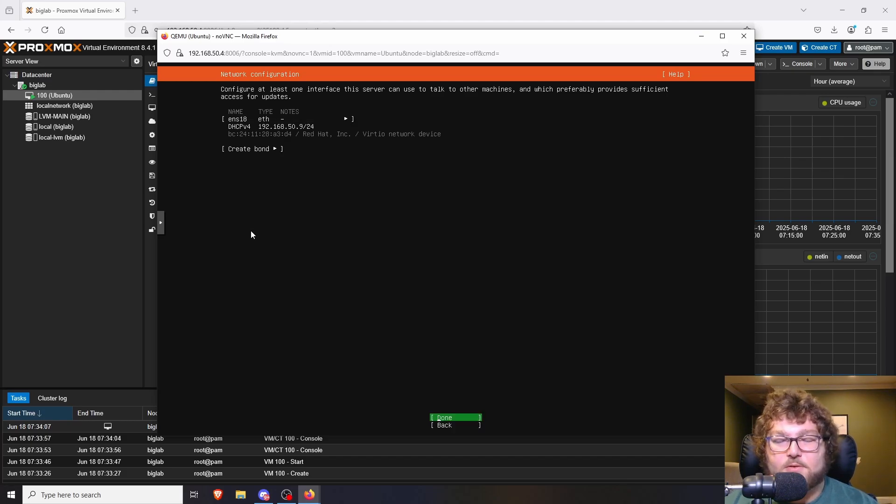
key("Return")
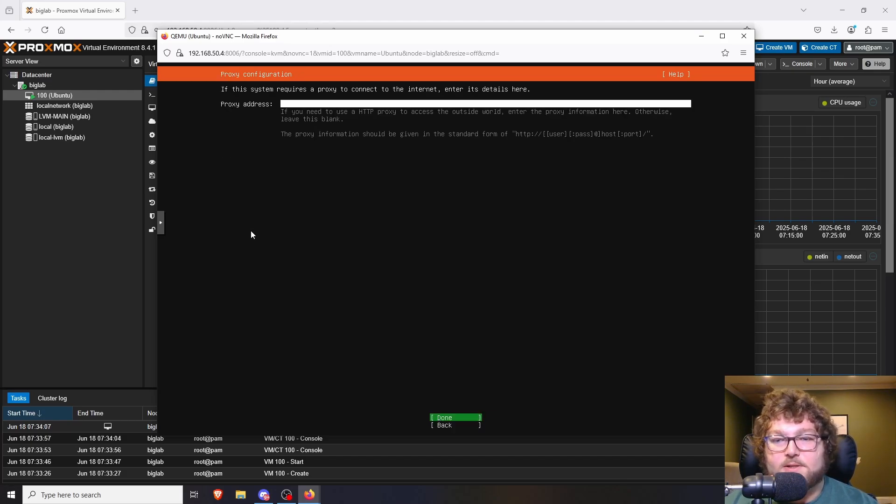
key("Return")
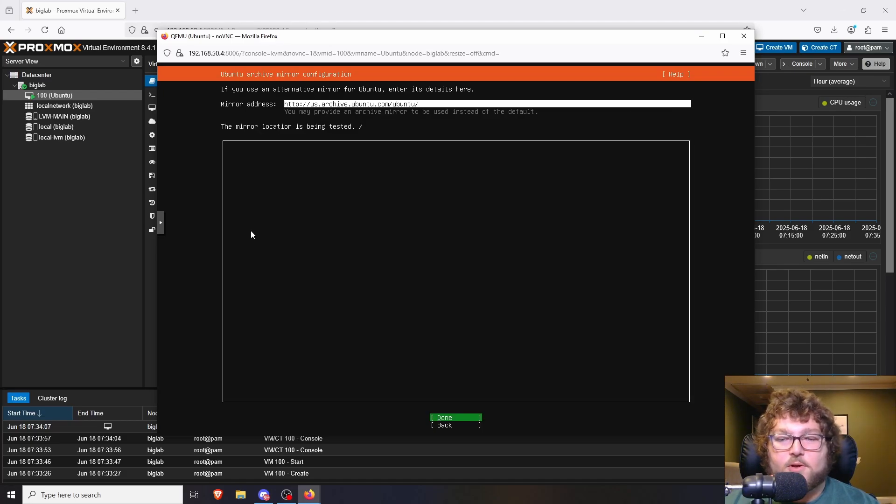
key("Return")
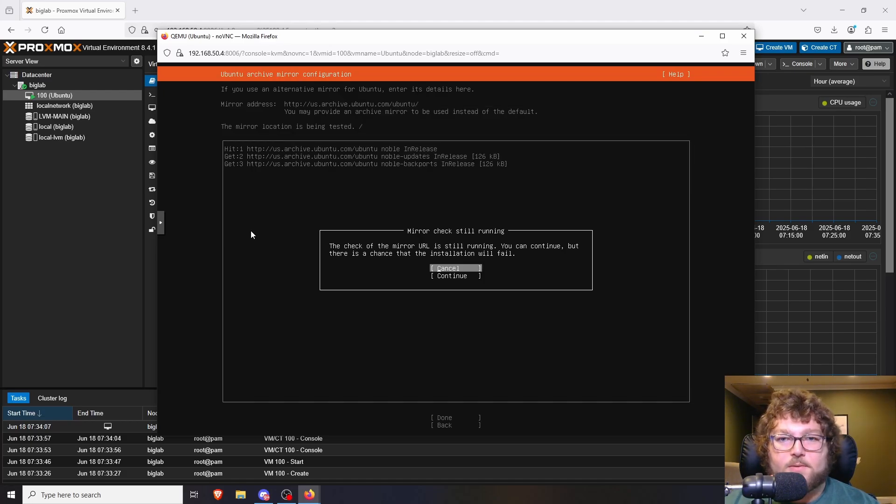
key("Return")
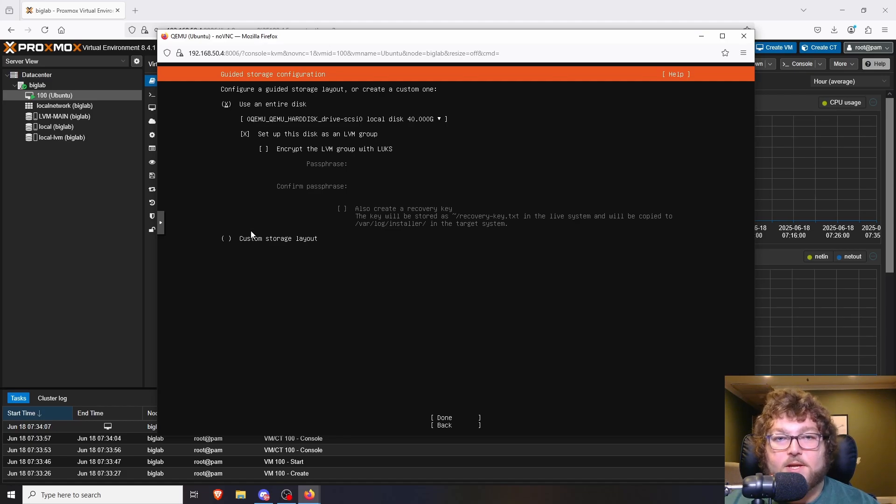
- Use the entire 40 GB disk for the installation with the LVM group option turned off
key("Tab")
key("Tab")
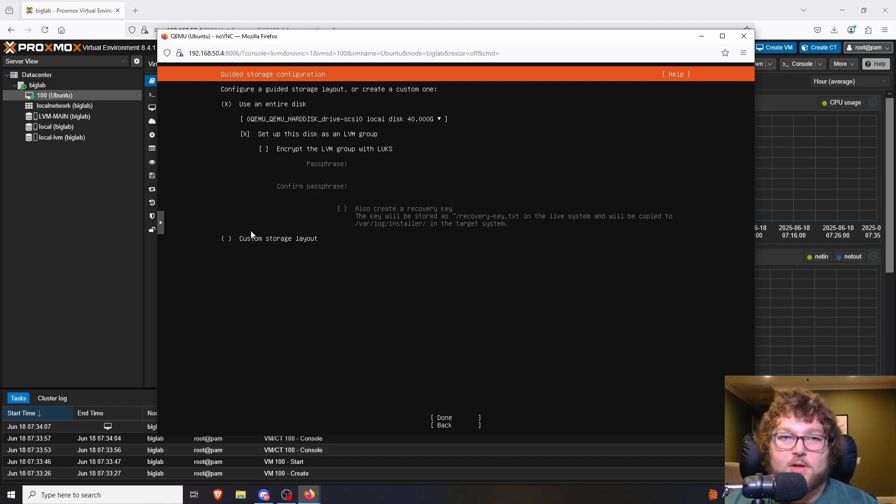
key("space")
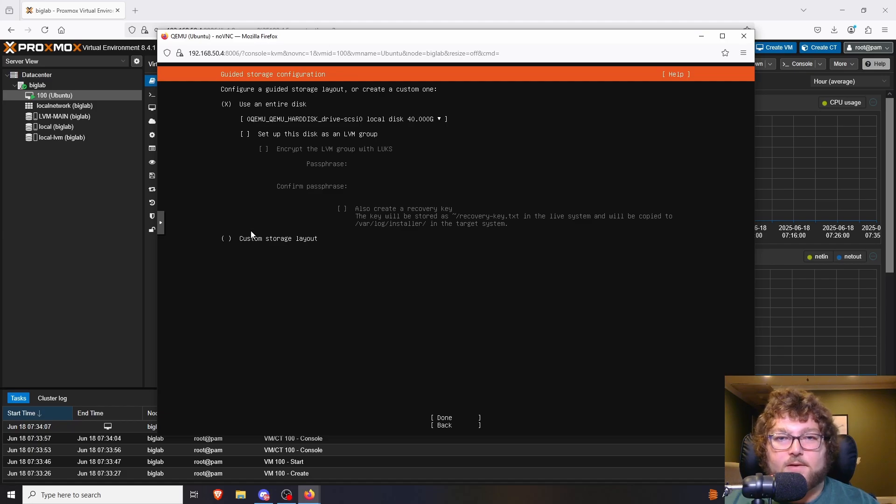
key("Up")
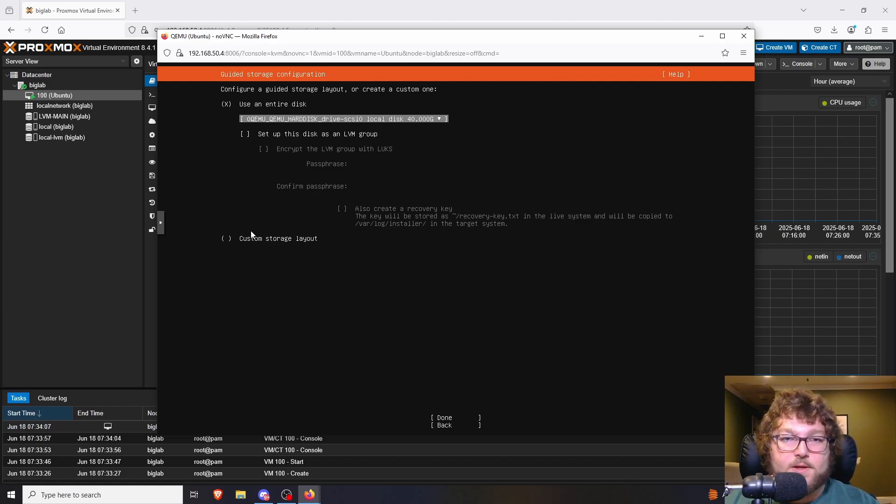
key("Down")
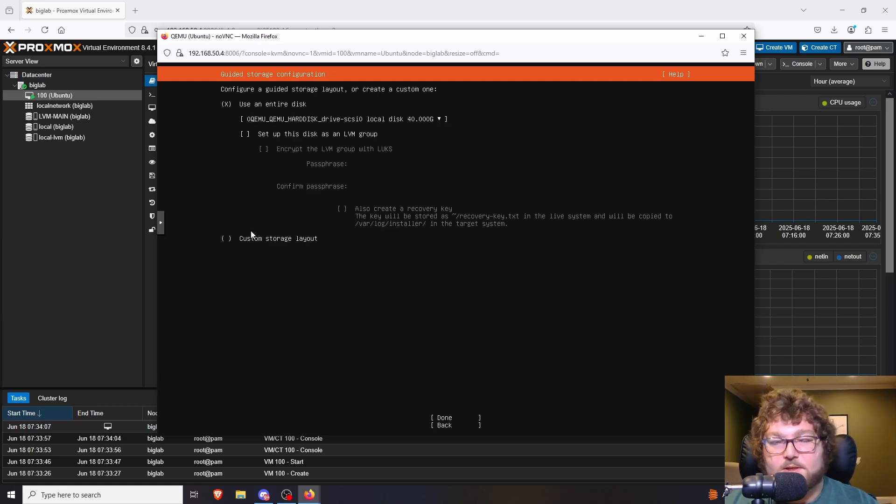
key("Tab")
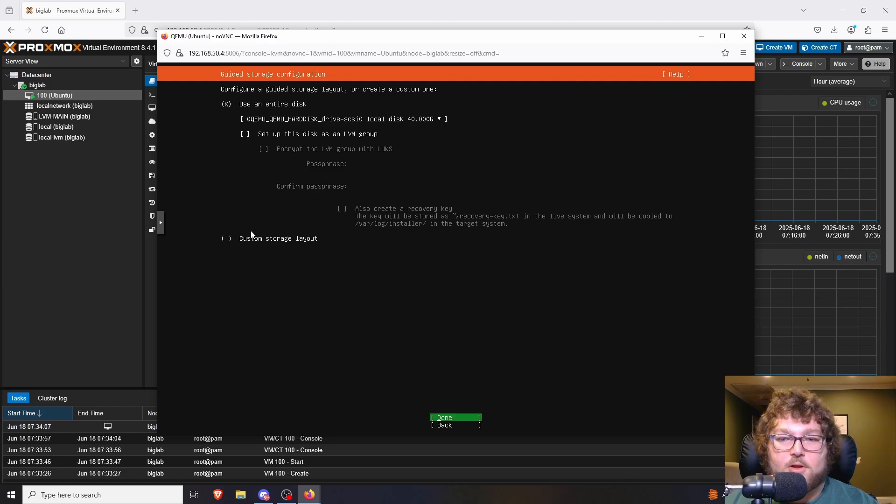
key("Return")
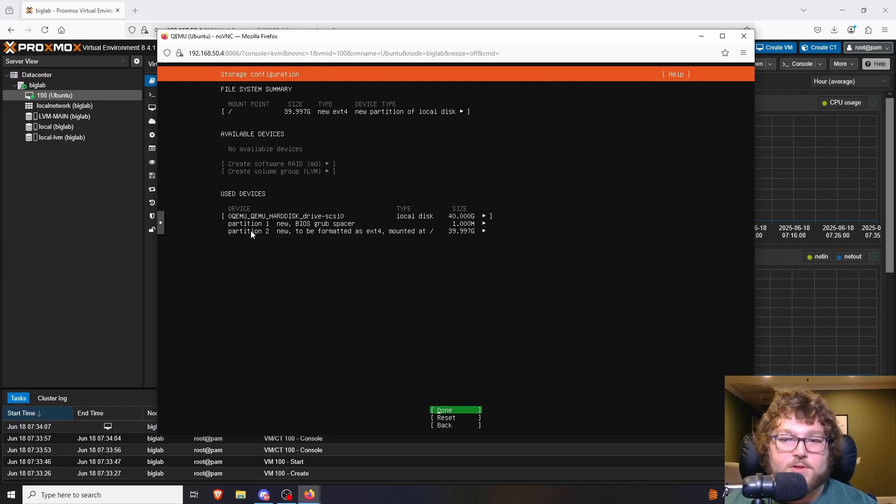
- Accept the storage configuration summary and confirm formatting the disk to begin the installation
key("Return")
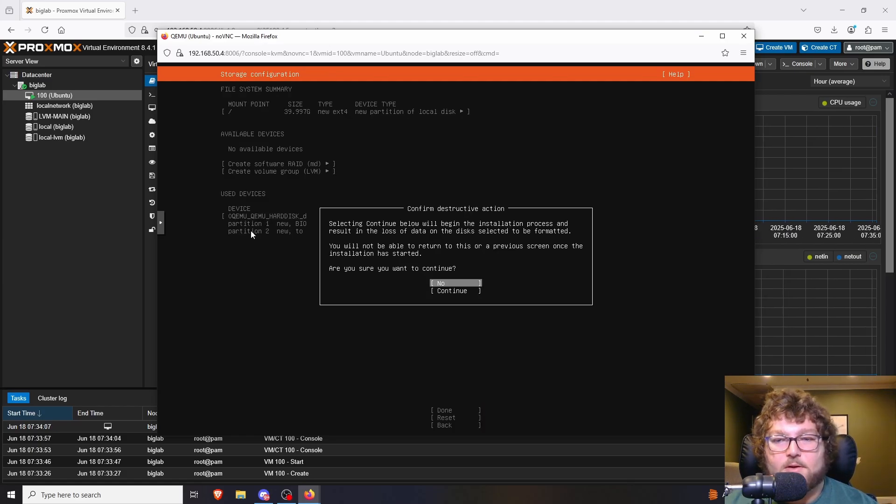
key("Down")
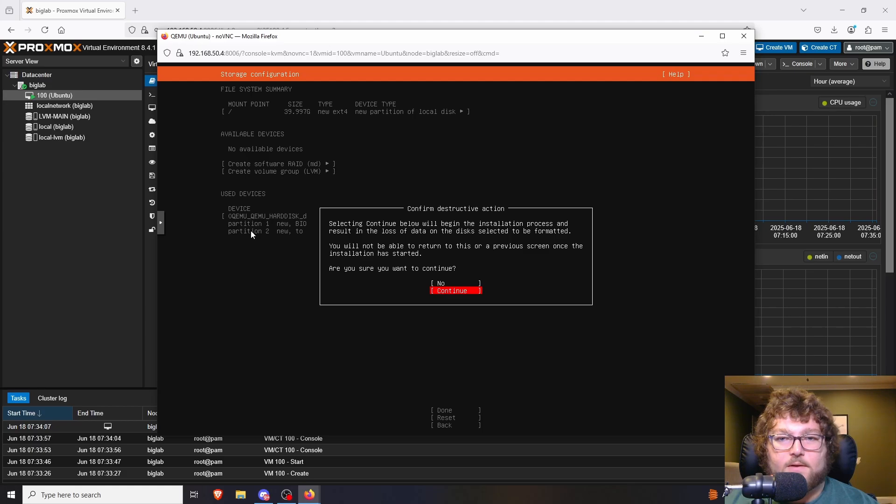
key("Return")
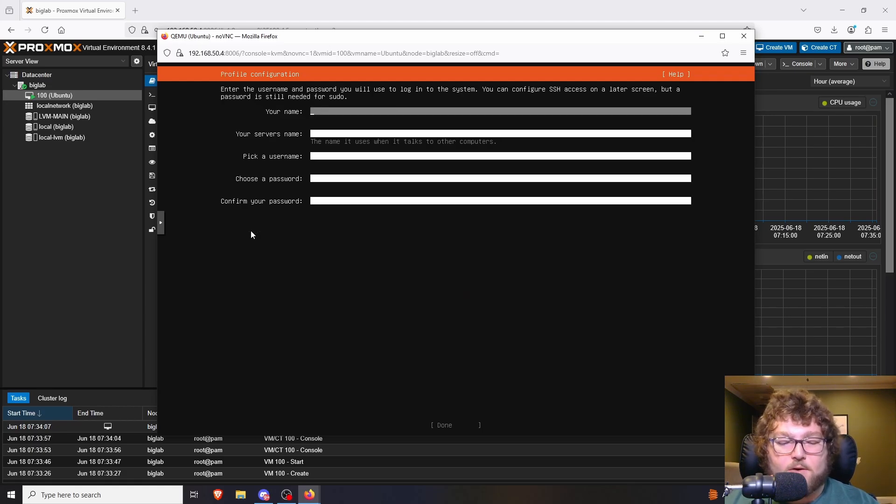
- Fill in the profile with the user's name, the server name ubuntu and the account username
type("carmine")
key("Tab")
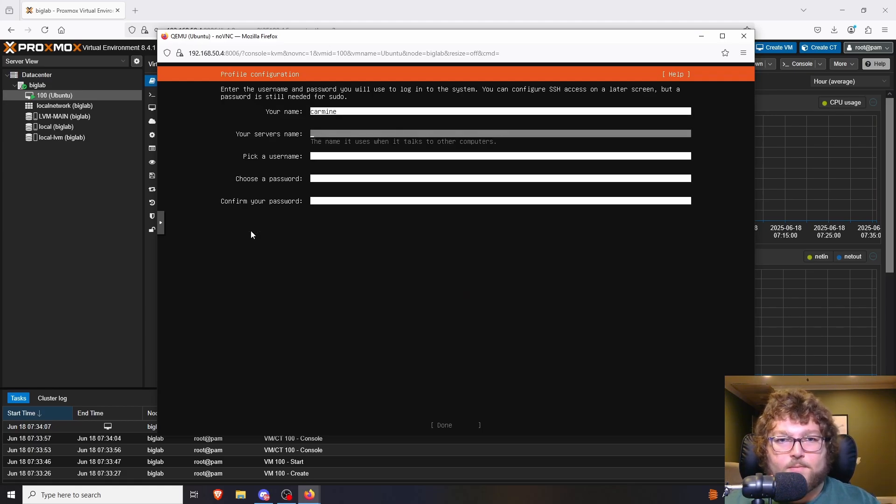
type("ubuntu")
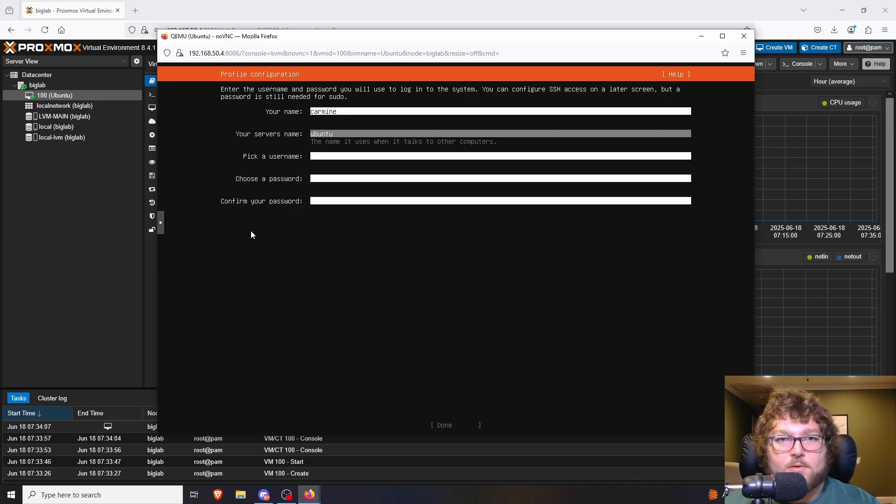
key("Tab")
type("carmine")
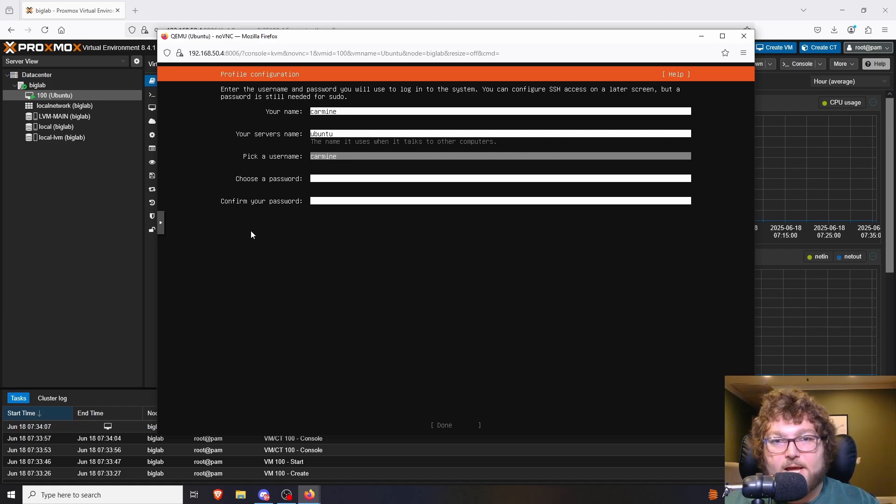
- Enter the account password in the profile configuration and confirm it in the second password field
key("Tab")
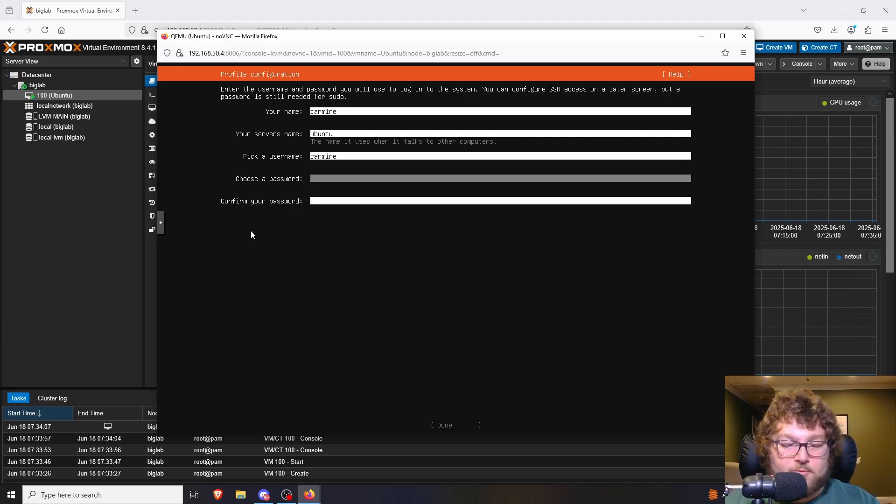
key("Tab")
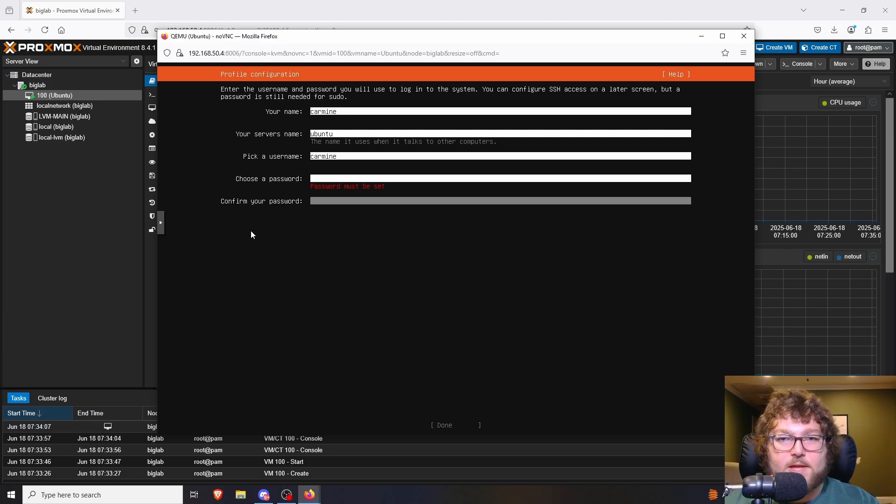
key("shift+Tab")
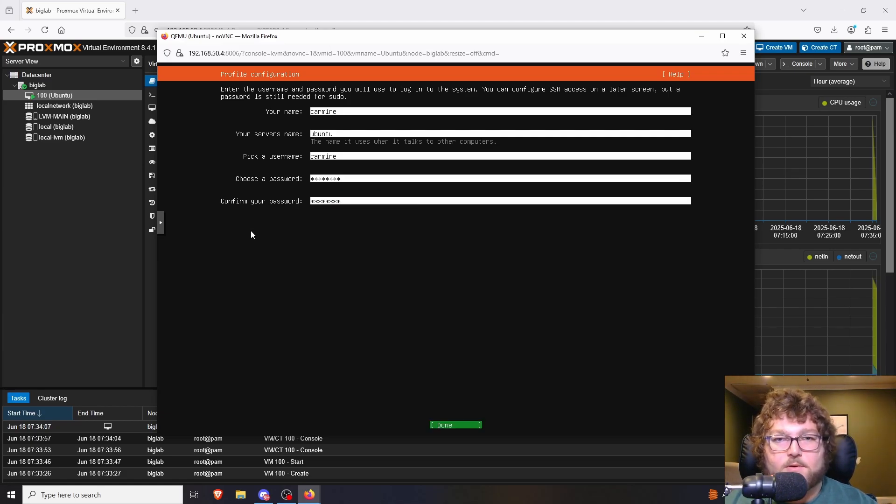
- Submit the completed profile configuration and skip the Ubuntu Pro upgrade for now
key("Return")
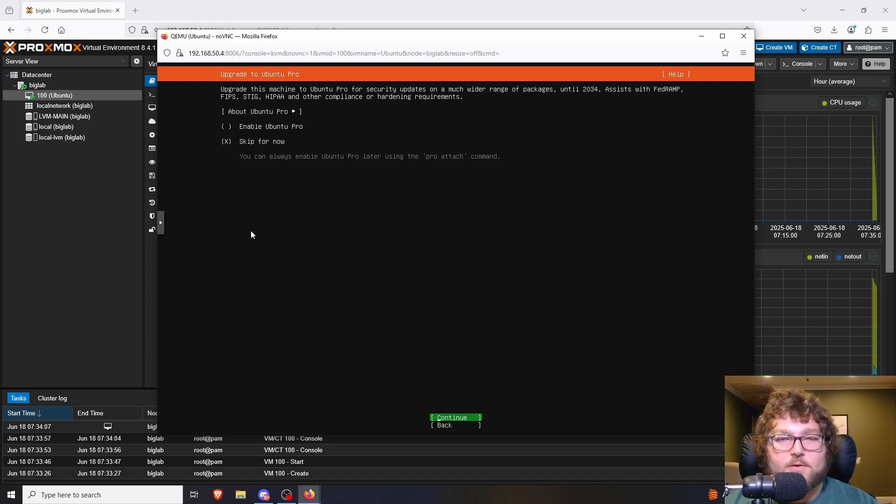
key("Return")
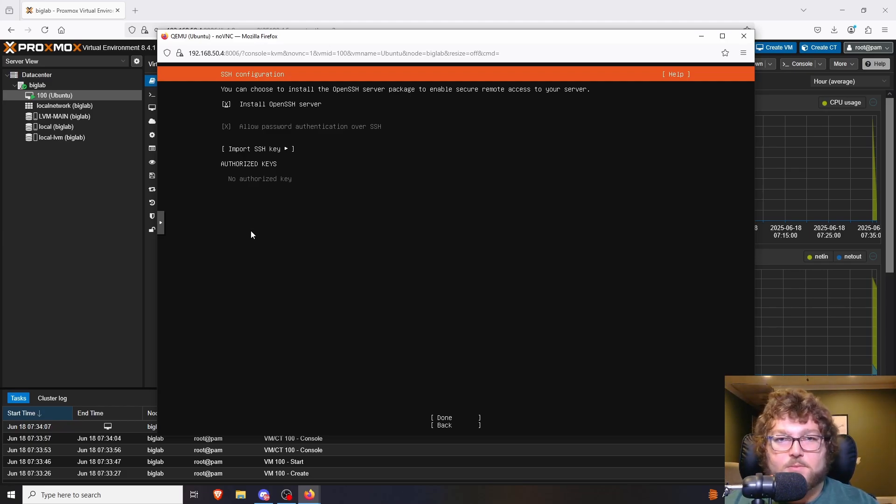
- Include the OpenSSH server without importing an SSH key, and continue without selecting any featured server snaps
key("Tab")
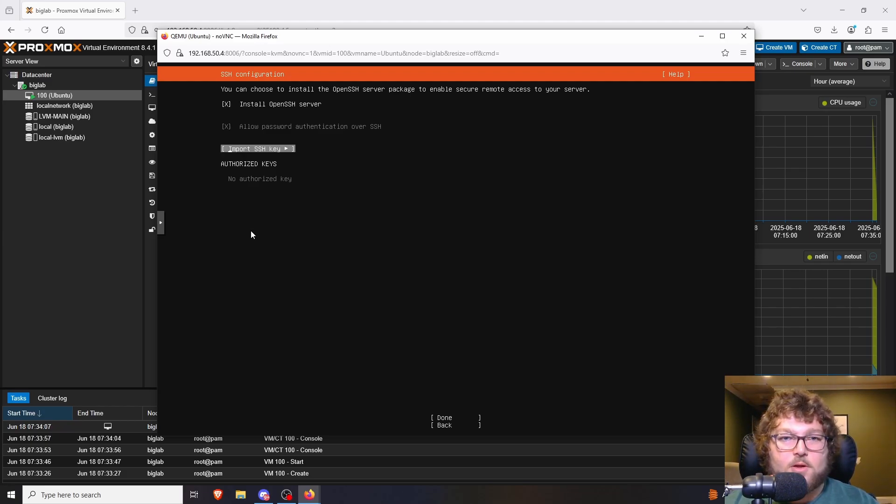
key("Tab")
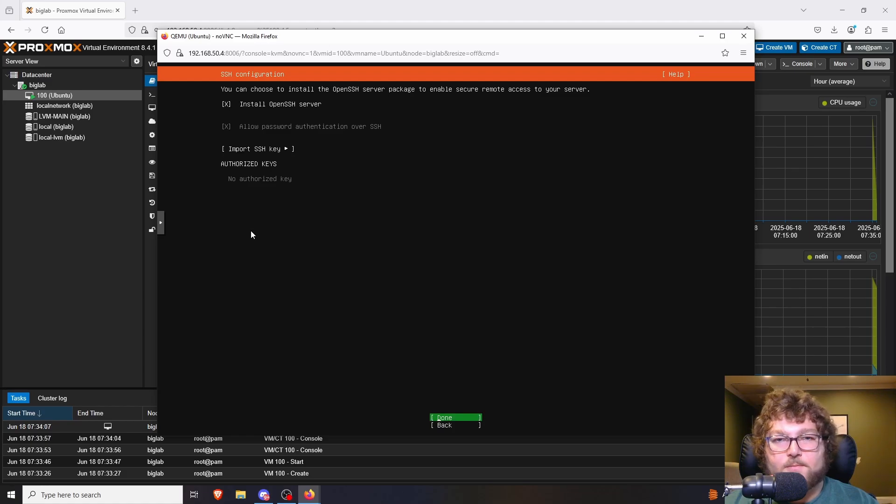
key("Return")
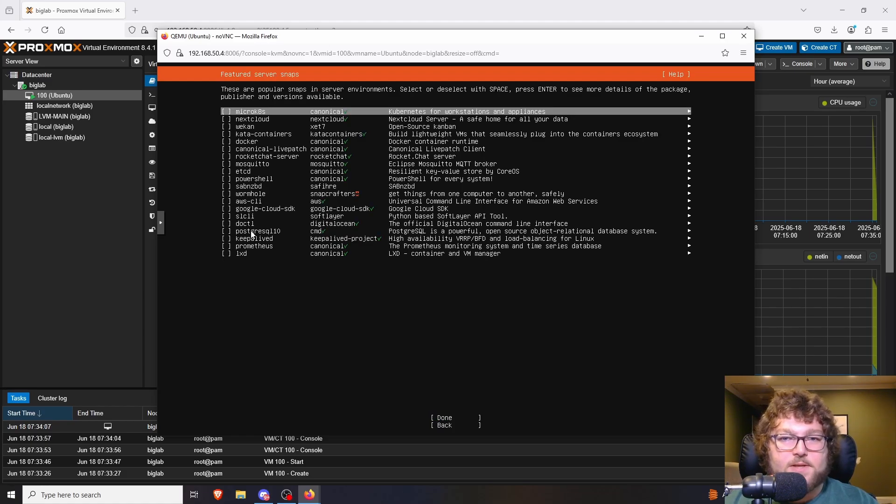
key("Tab")
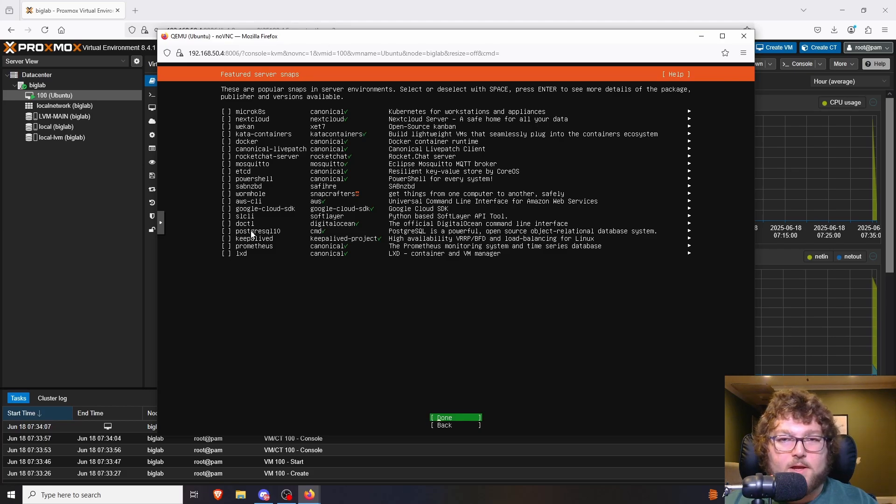
key("Return")
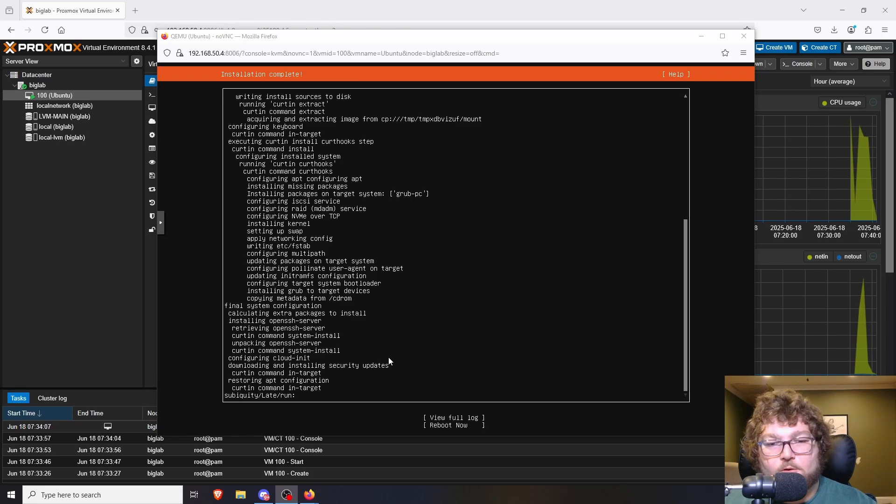
- Reboot the virtual machine from the finished installer and acknowledge the request to remove the installation medium
left_click(389, 358)
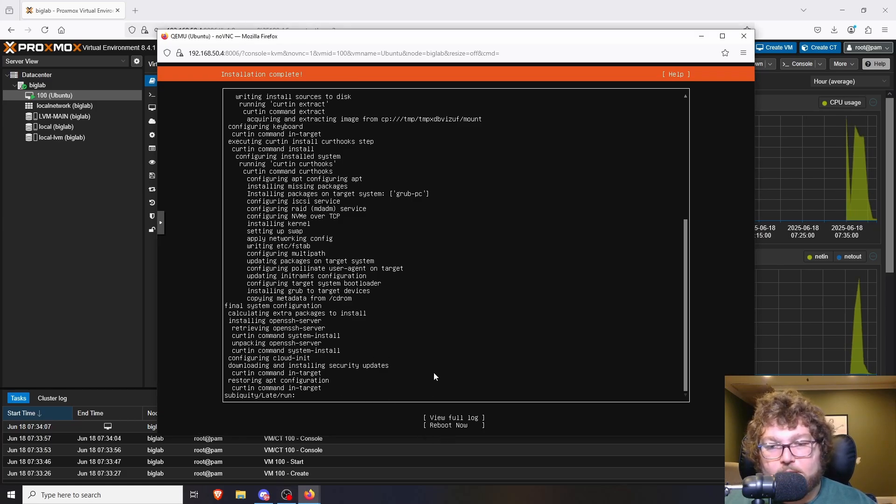
key("Tab")
key("Tab")
key("Return")
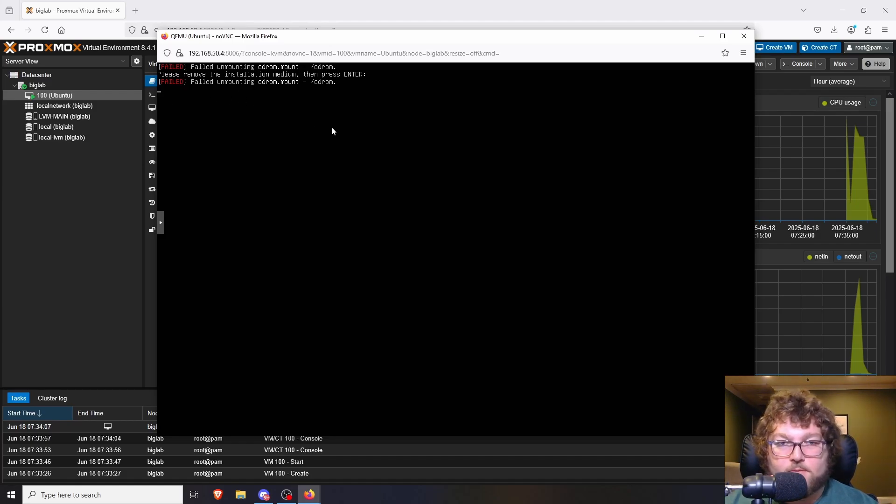
key("Return")
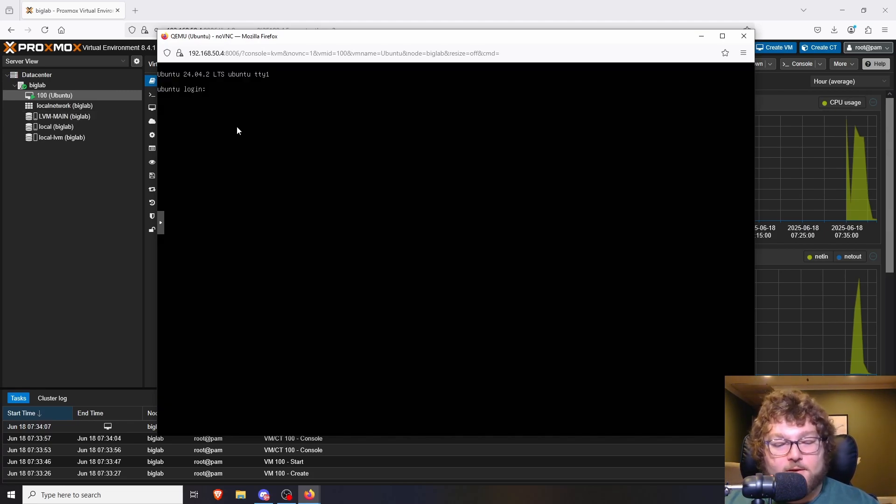
- Log in to the new Ubuntu server console with the account username and password
type("carmine")
key("Return")
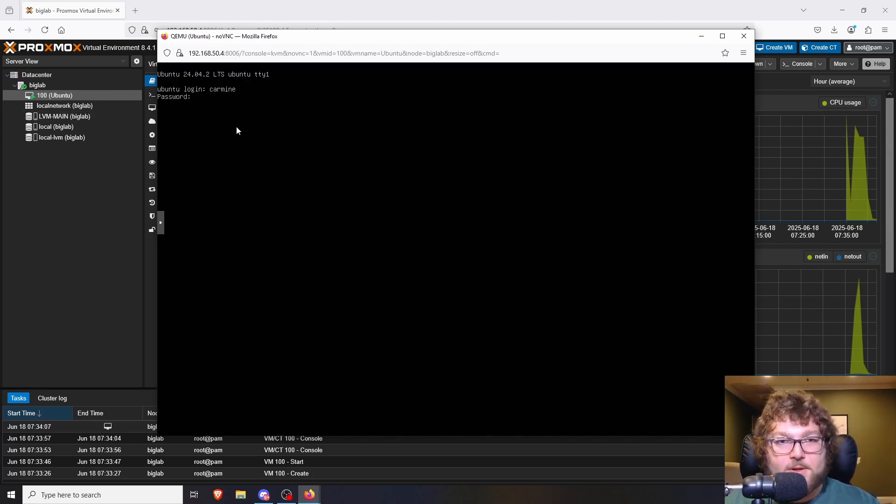
key("Return")
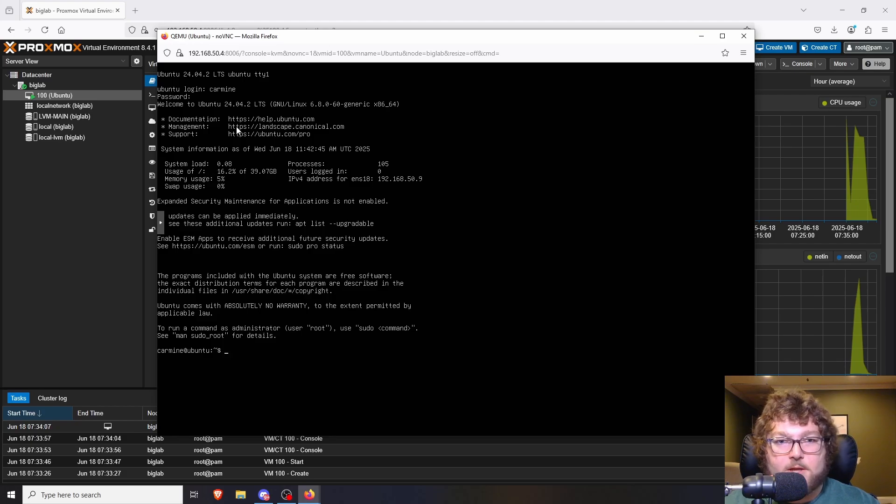
- Test the server's internet connectivity by running ping google.com, and stop the ping after a few replies
type("p")
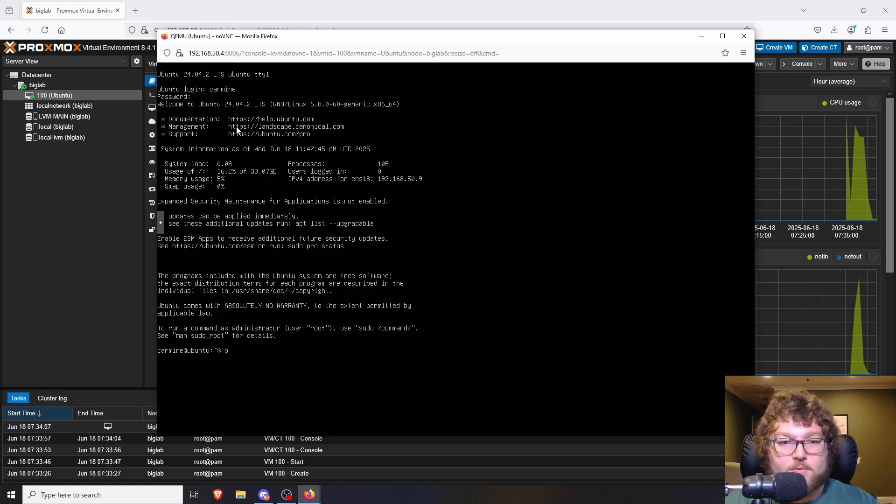
type("ing google.com")
key("Return")
key("ctrl+c")
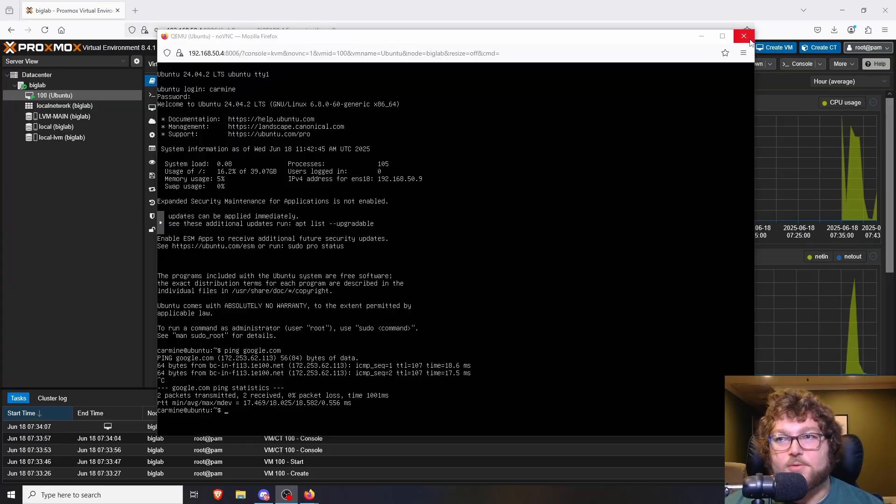
- Close the noVNC console window and shut down VM 100 (Ubuntu), confirming the shutdown
left_click(745, 37)
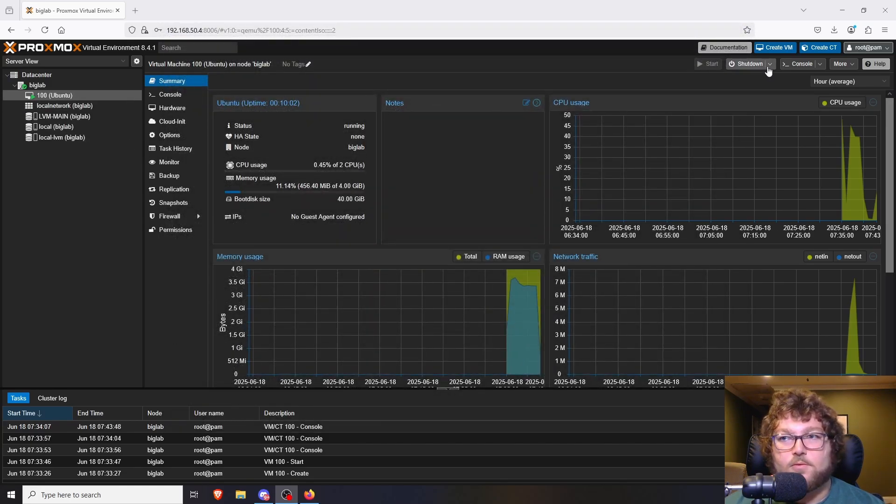
left_click(747, 64)
left_click(429, 284)
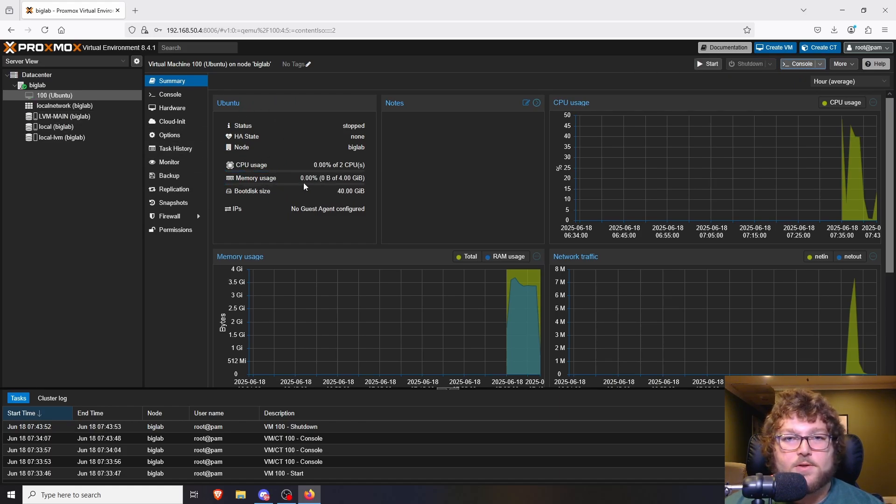
- Convert the stopped VM 100 (Ubuntu) to a template and confirm the conversion
right_click(48, 95)
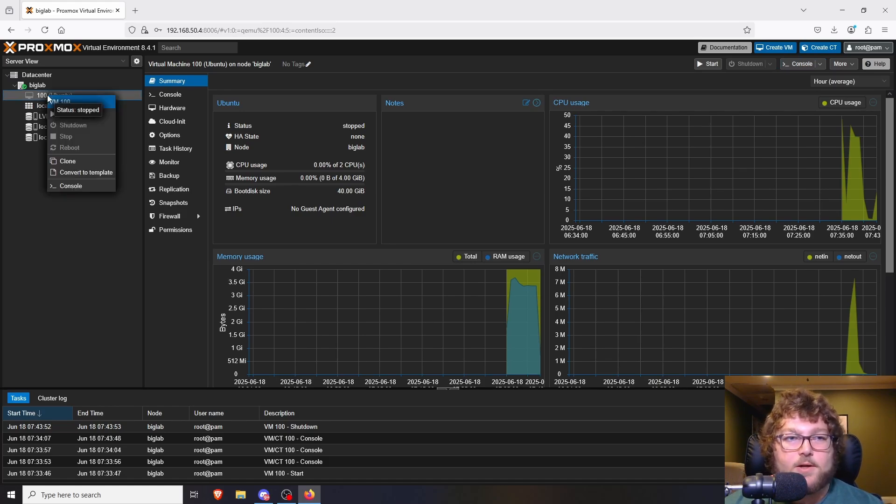
left_click(91, 174)
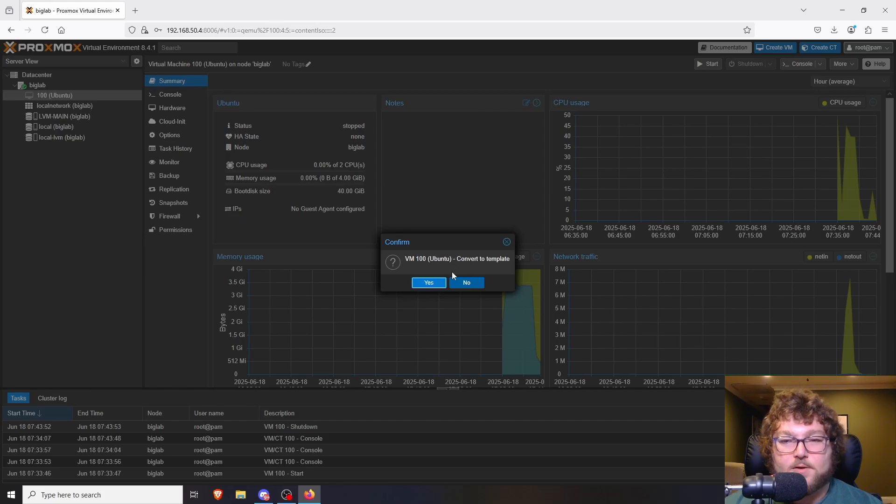
left_click(429, 283)
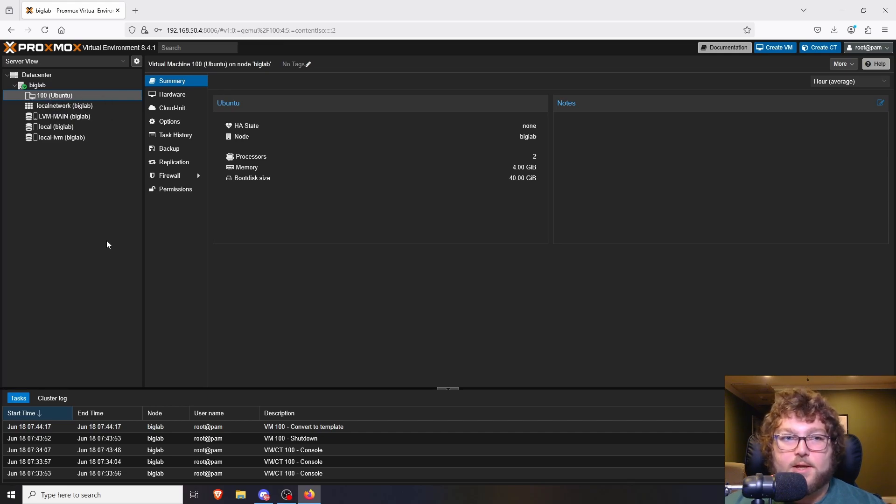
- Set up a clone of template 100 with VM ID 101, the name UbuntuNew and the Full Clone mode
right_click(60, 97)
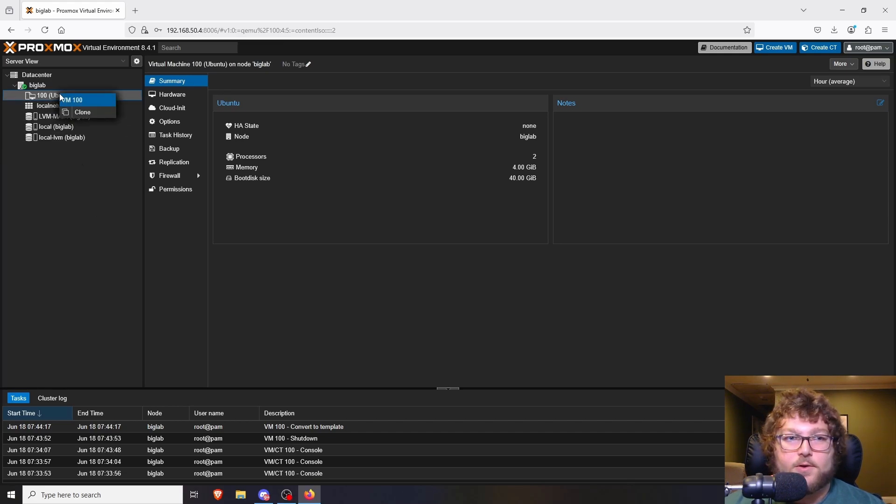
left_click(83, 113)
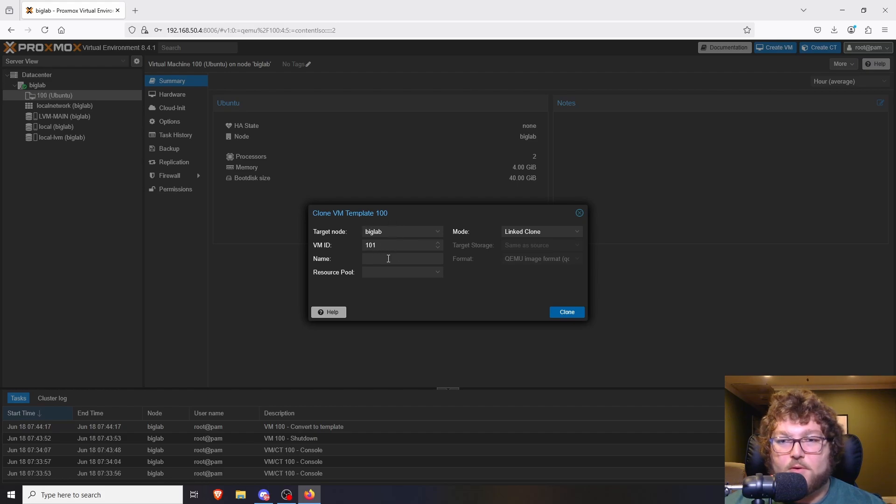
type("U")
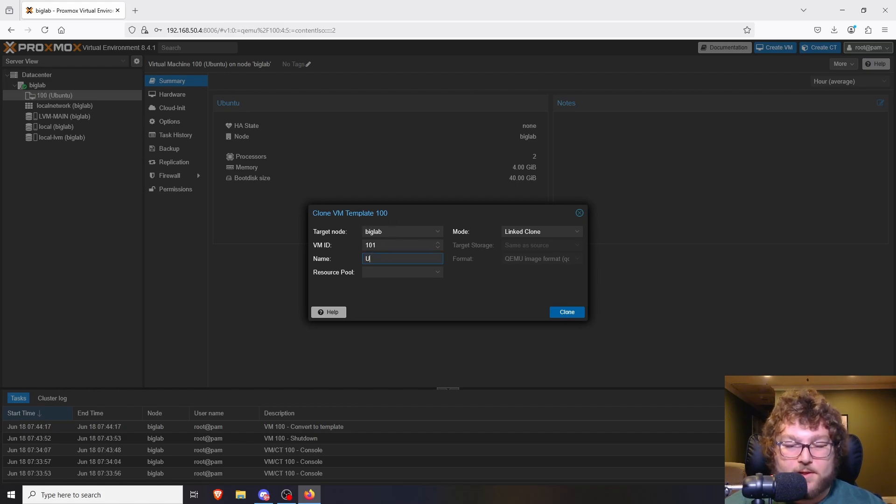
type("buntuNew")
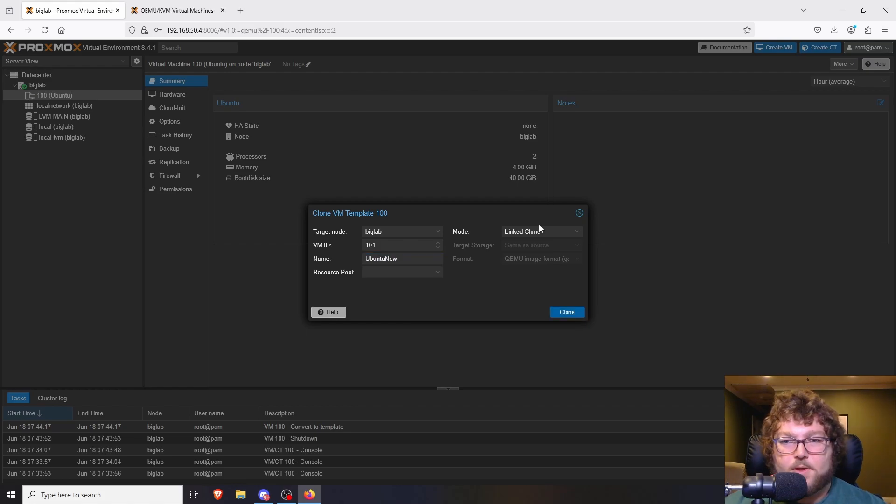
left_click(579, 233)
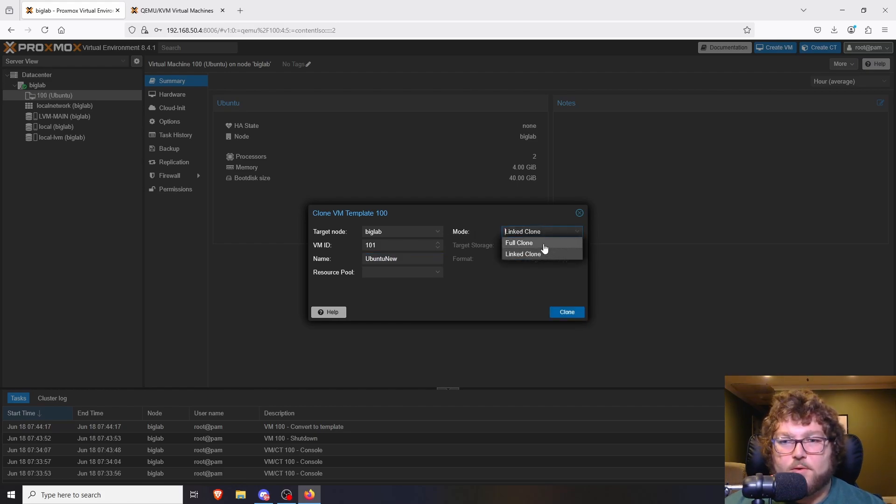
left_click(523, 243)
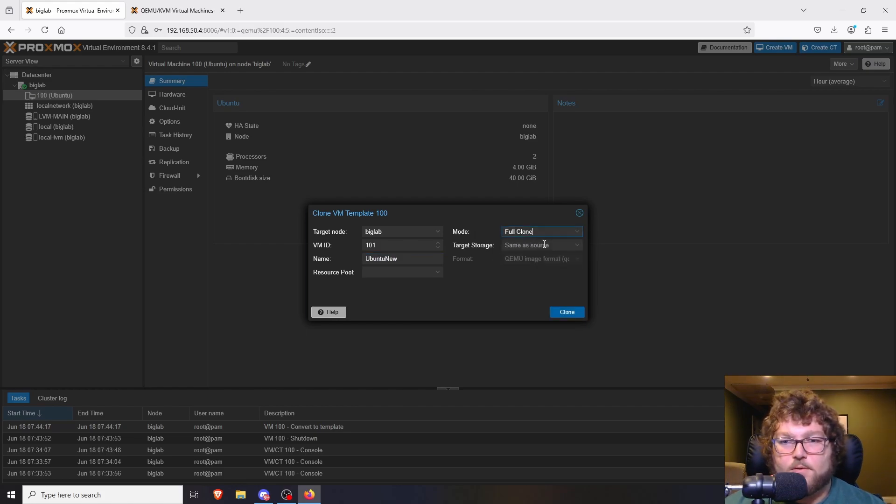
- Consult the Copies and Clones documentation, and return to the clone dialog to create the full clone UbuntuNew
left_click(328, 312)
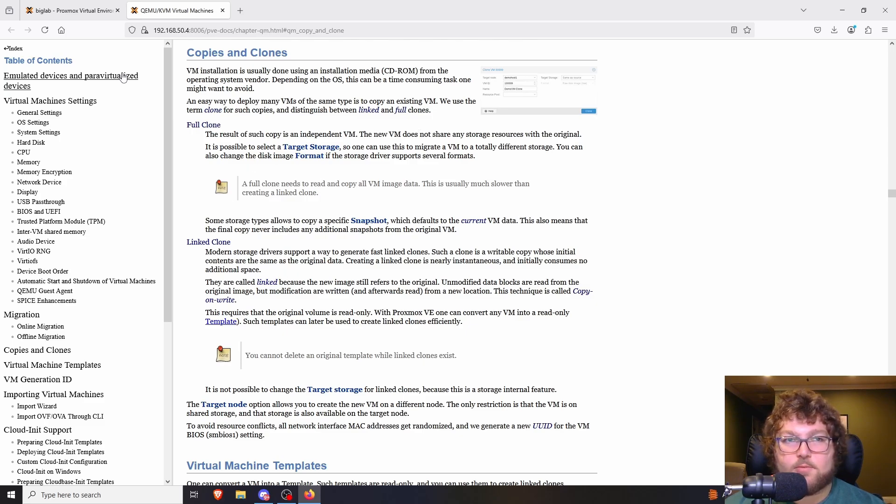
left_click(95, 6)
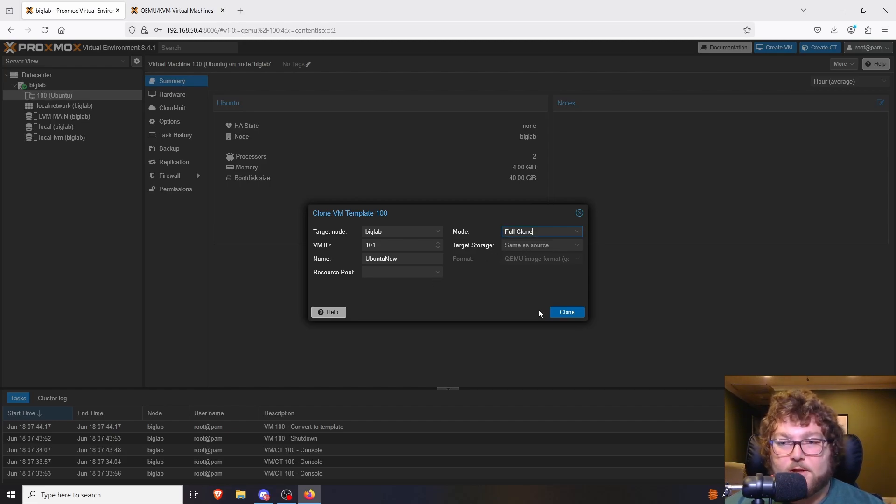
left_click(568, 313)
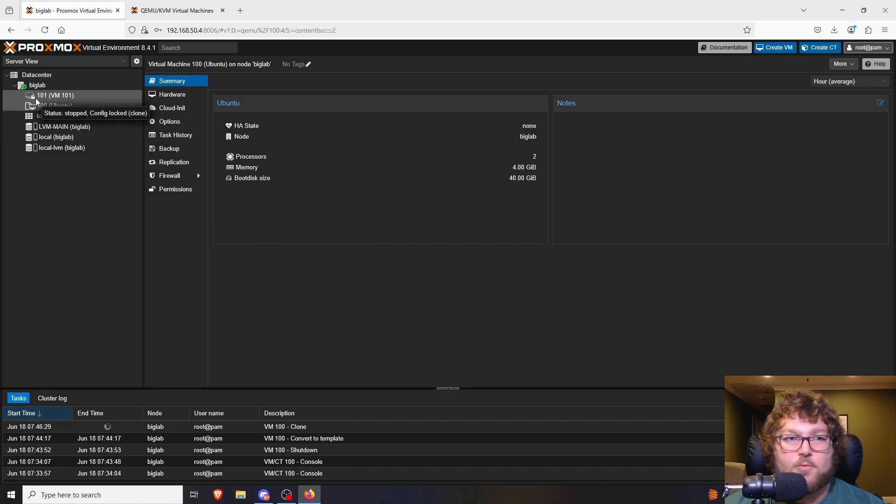
- Select the new VM 101 and check the output of the VM 100 clone task, closing the task viewer when it finishes
left_click(52, 97)
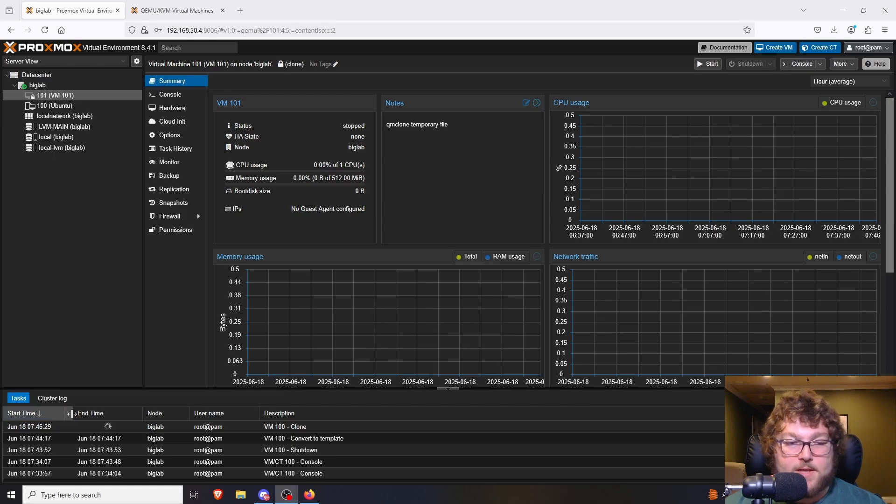
left_click(283, 427)
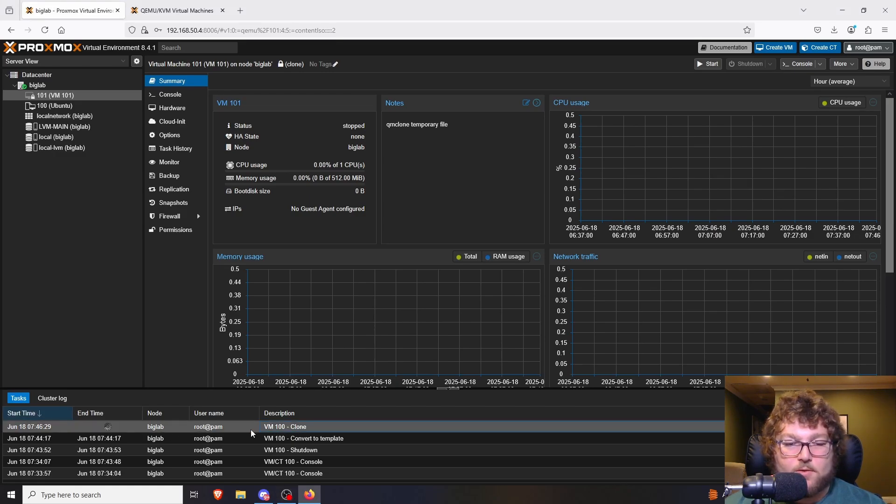
double_click(279, 431)
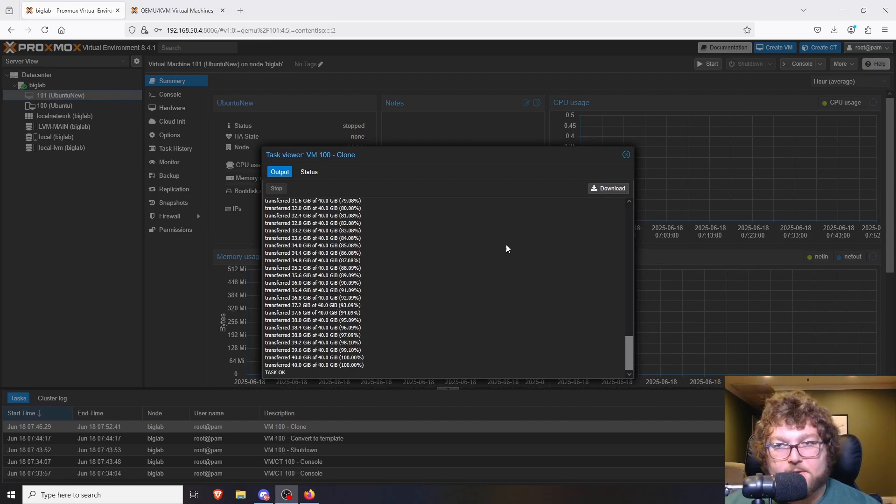
left_click(626, 154)
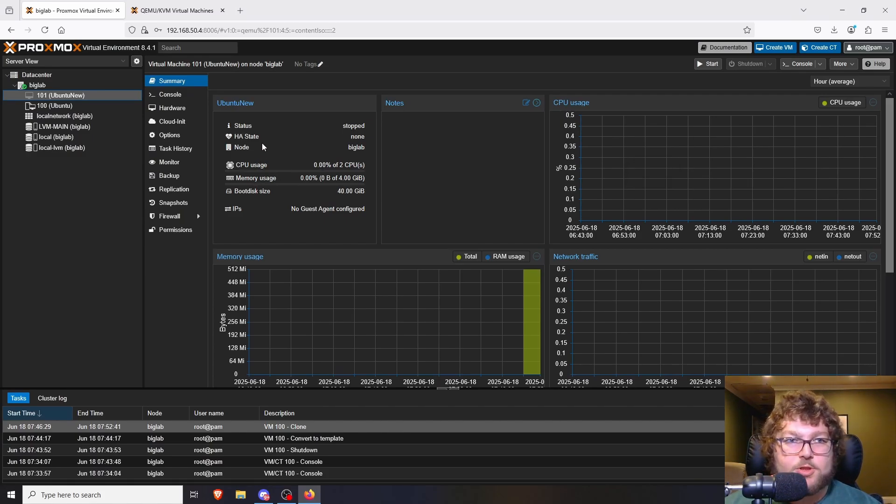
- Review the hardware of VM 101 (UbuntuNew), opening its memory setting without changes and selecting its hard disk
left_click(185, 108)
double_click(311, 98)
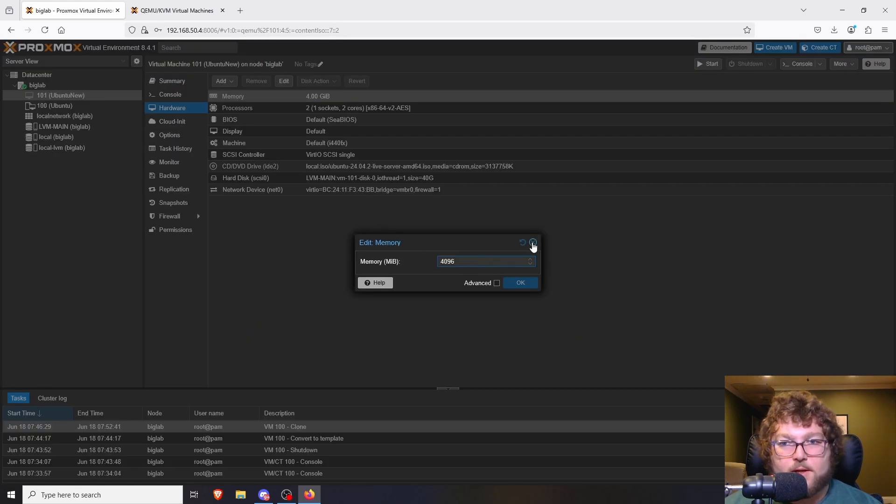
left_click(534, 244)
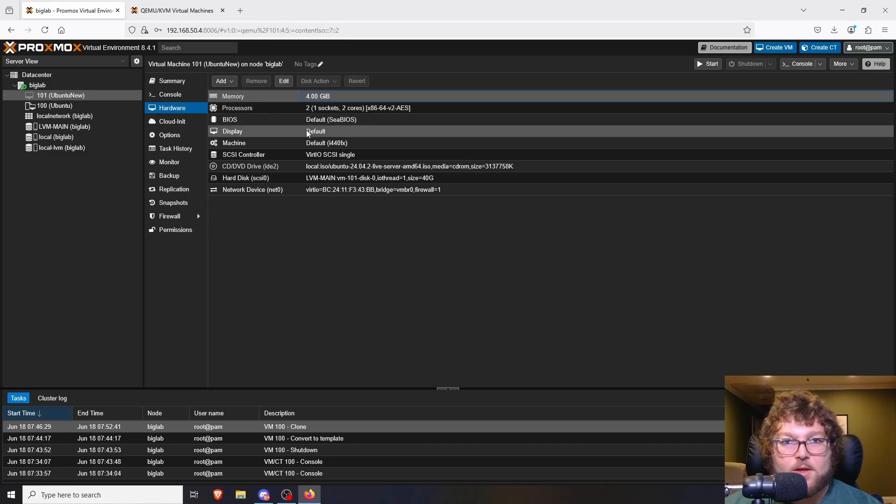
left_click(317, 178)
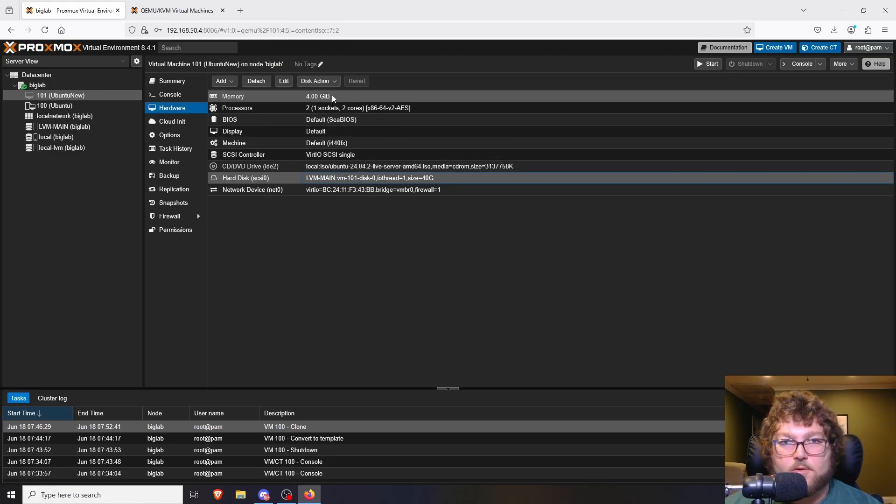
- Check which disk actions are available for the hard disk of VM 101 without applying any
left_click(338, 84)
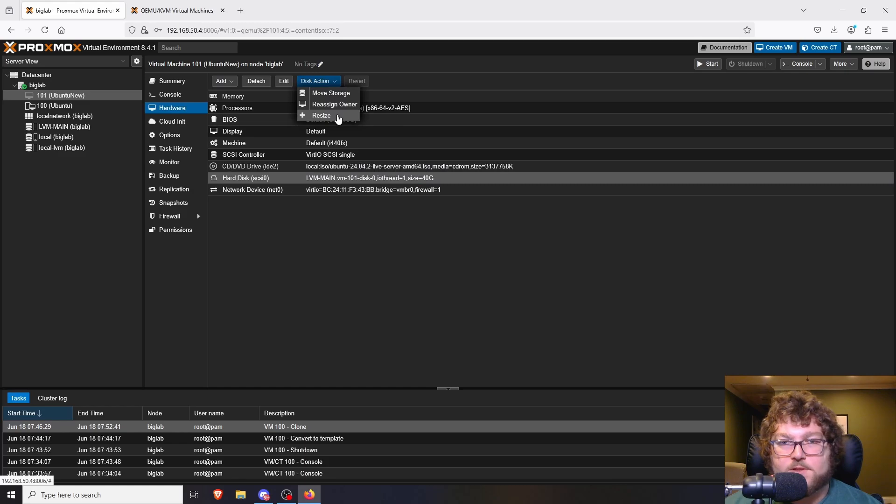
left_click(400, 57)
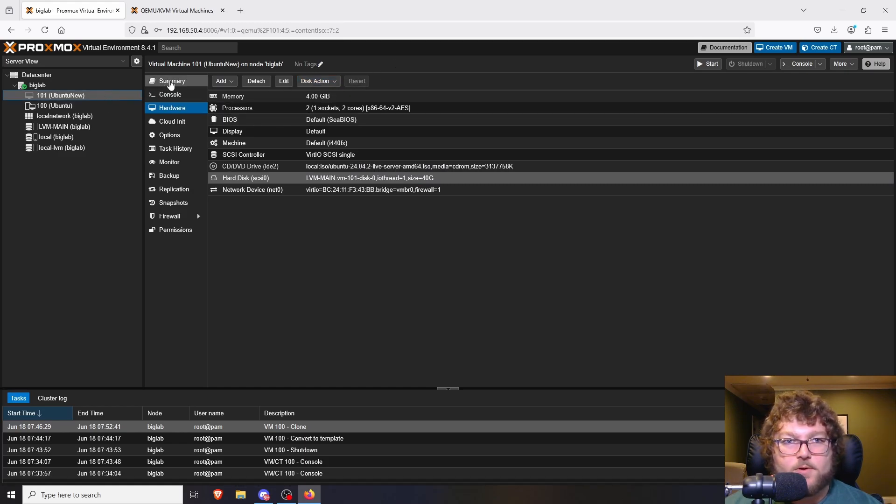
- Start VM 101 (UbuntuNew) and open its console in a separate window, moving the window so it is fully in view
left_click(709, 64)
right_click(76, 96)
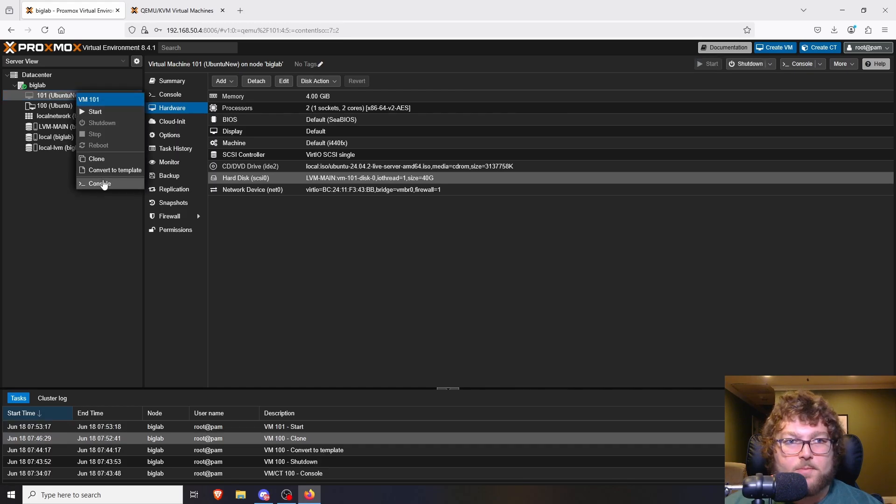
left_click(99, 183)
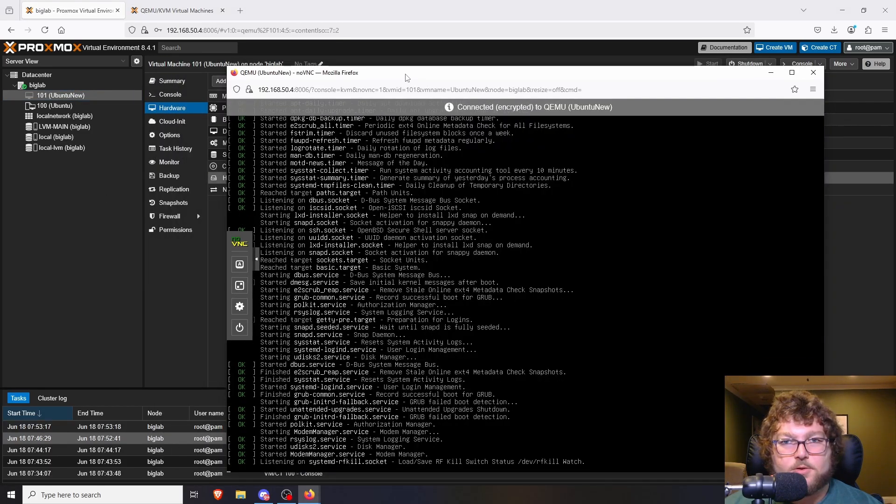
left_click_drag(394, 80, 297, 42)
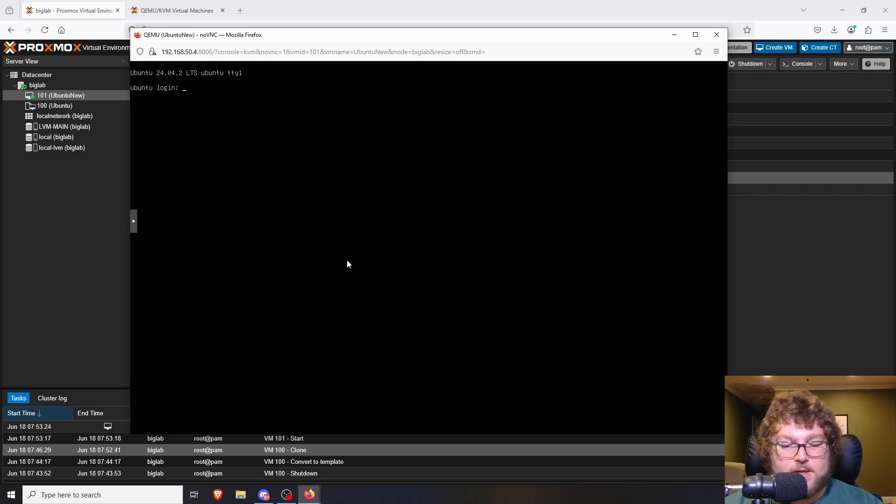
- Log in to the Ubuntu guest on VM 101 with the account username and password
type("carmine")
key("Return")
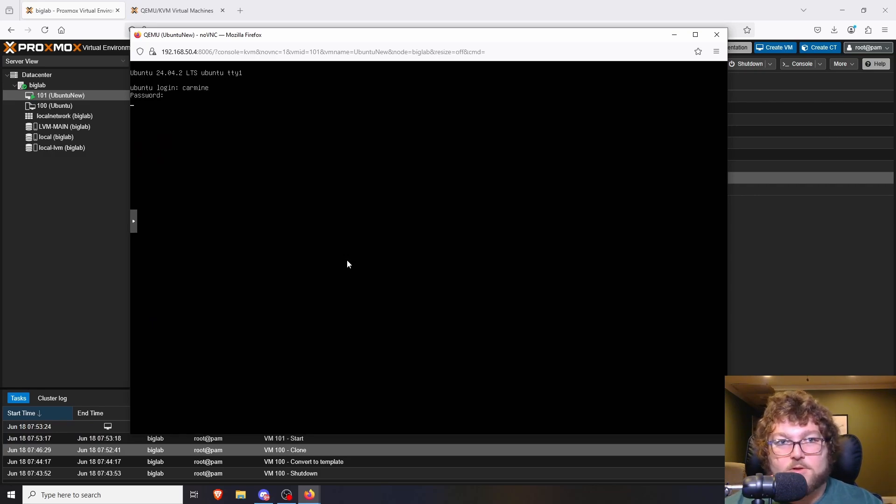
key("Return")
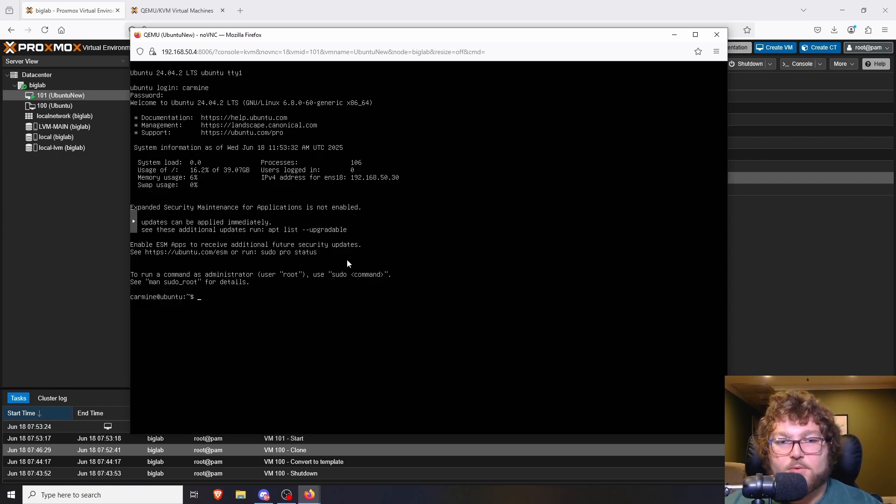
- Shut down the UbuntuNew guest with the poweroff command and close its console window
type("poweroff")
key("Return")
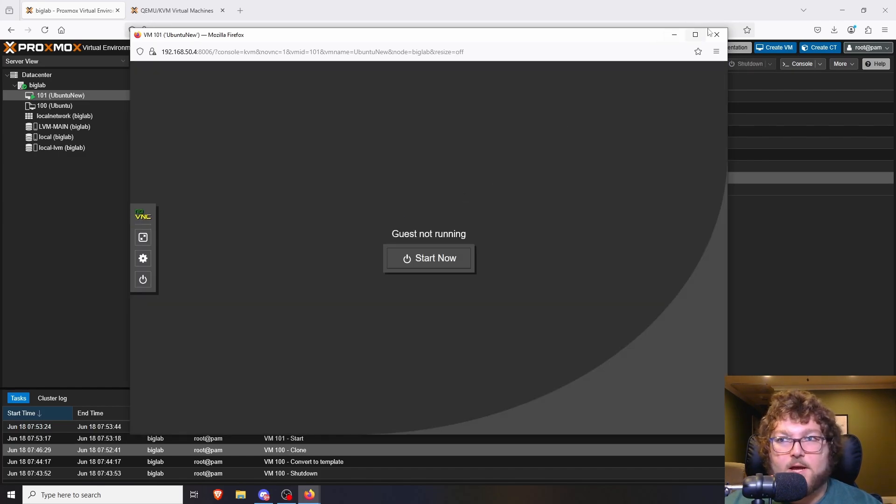
left_click(717, 34)
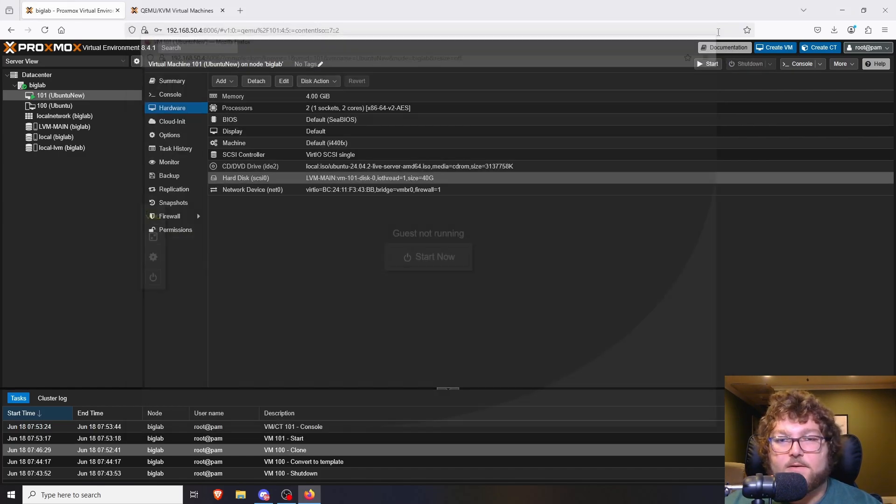
- Select template 100 (Ubuntu) to view its hardware configuration
left_click(75, 106)
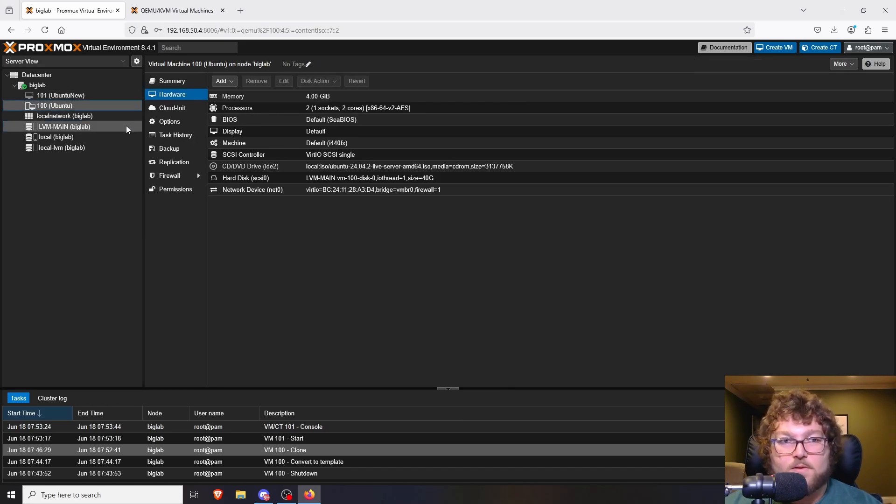